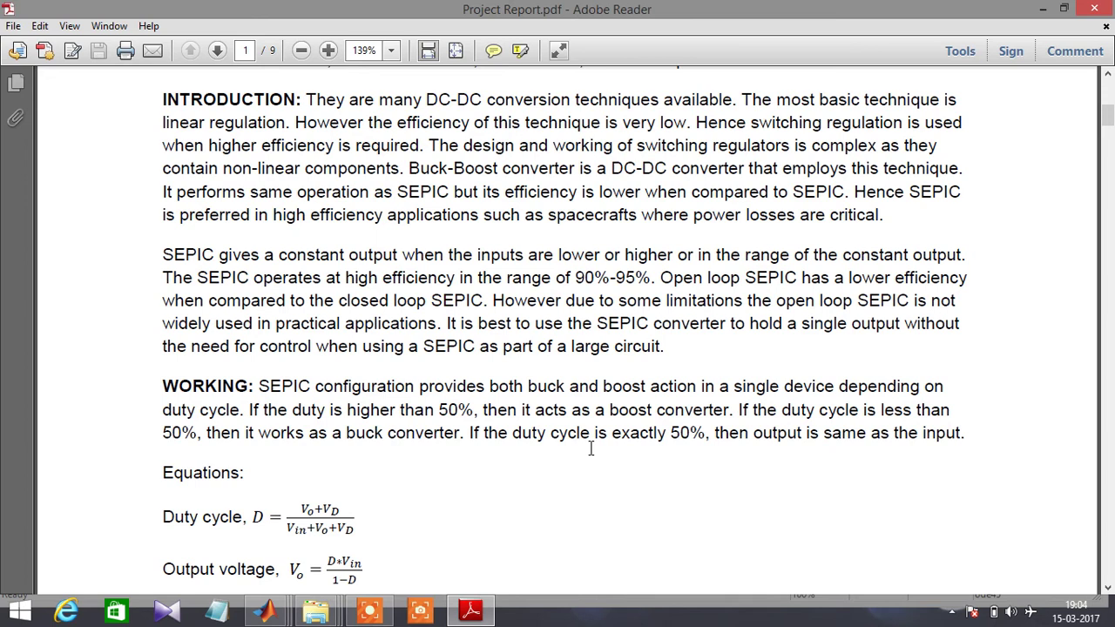
Scroll the Project Report from the Introduction down to the duty-cycle equations and '1) Open loop SEPIC:' heading
scroll(592, 451, down, 2)
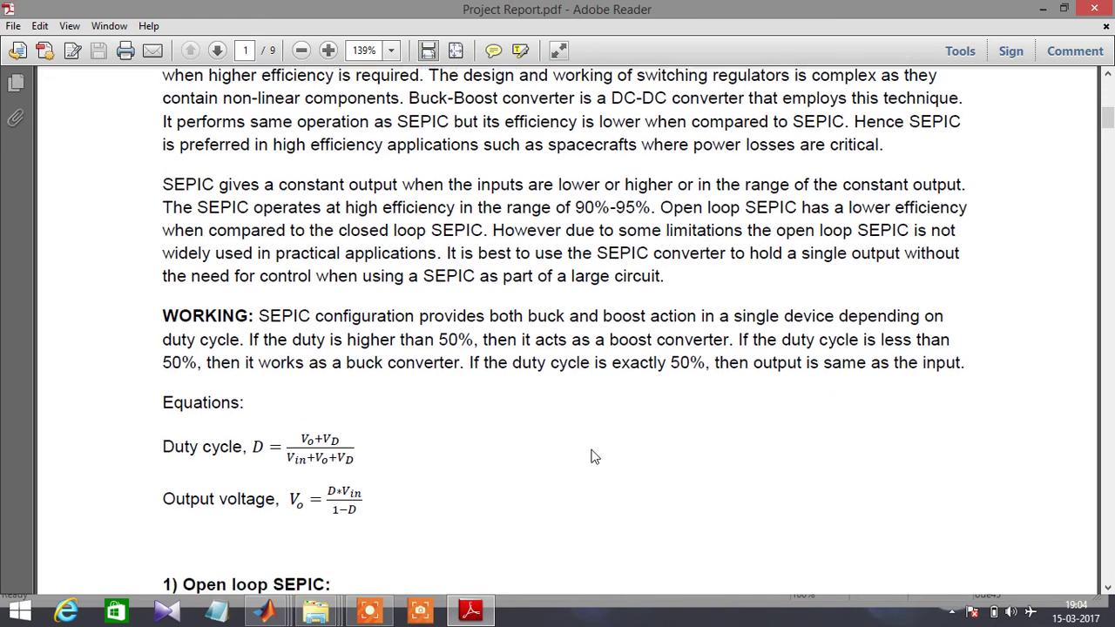
scroll(592, 457, down, 2)
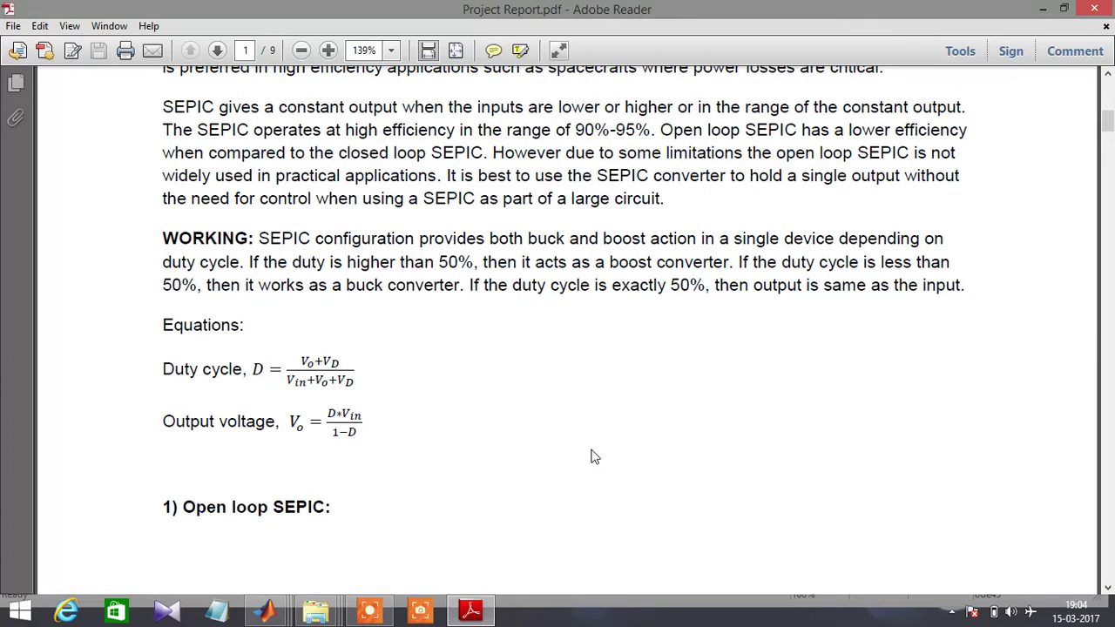
scroll(590, 456, down, 1)
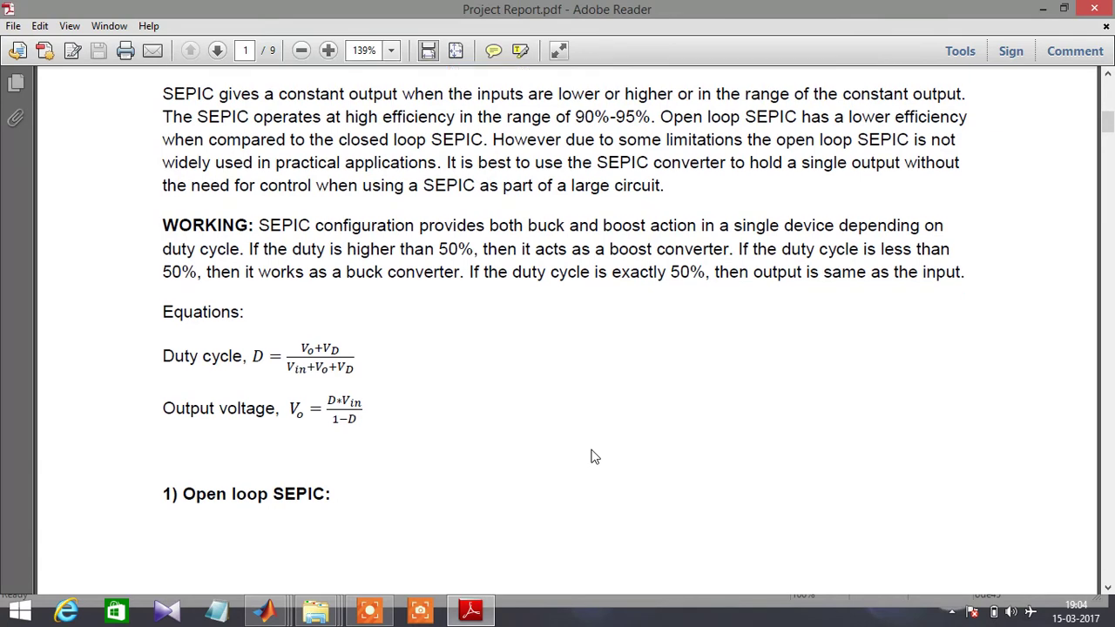
scroll(591, 457, down, 1)
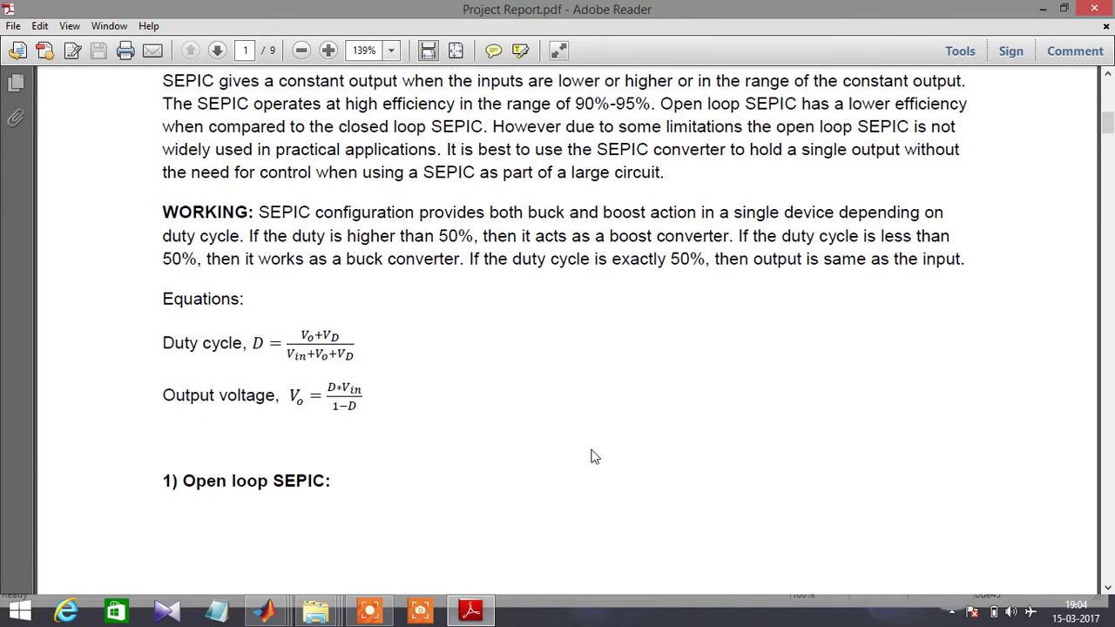
scroll(590, 456, down, 5)
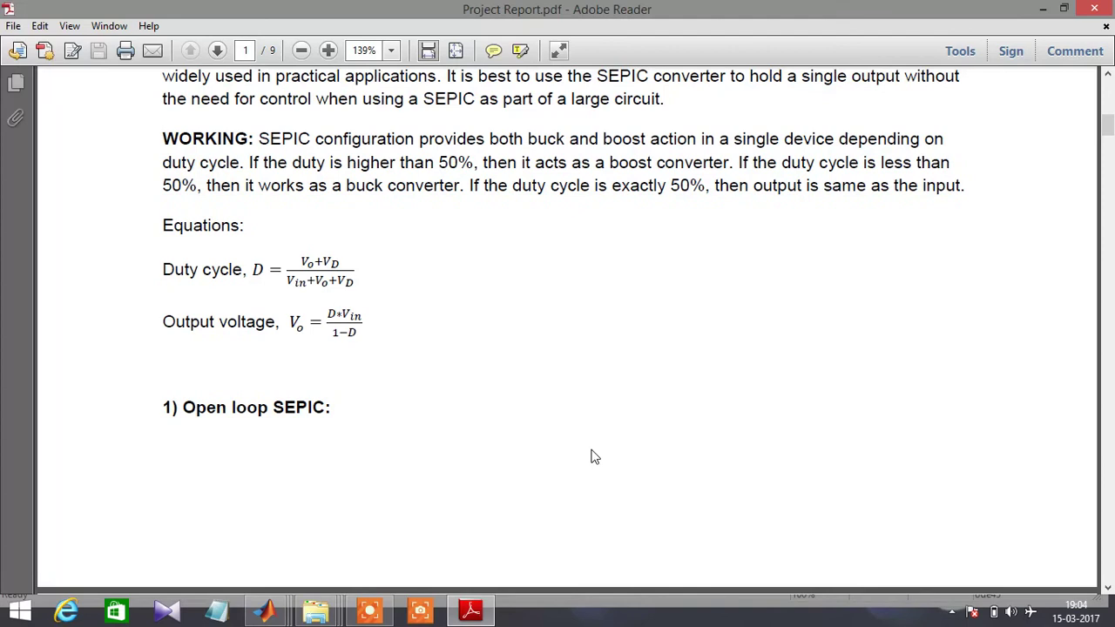
scroll(590, 456, down, 10)
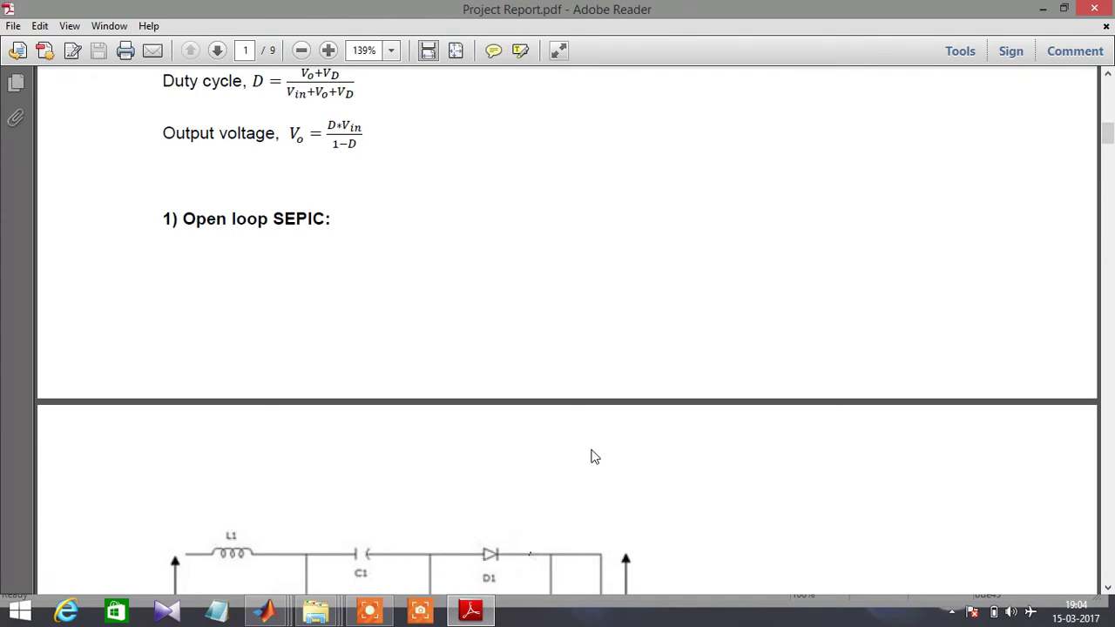
Scroll past Figures 1 and 2 to the switch-closed equations and the 'When the MOSFET switch is open:' heading
scroll(590, 456, down, 10)
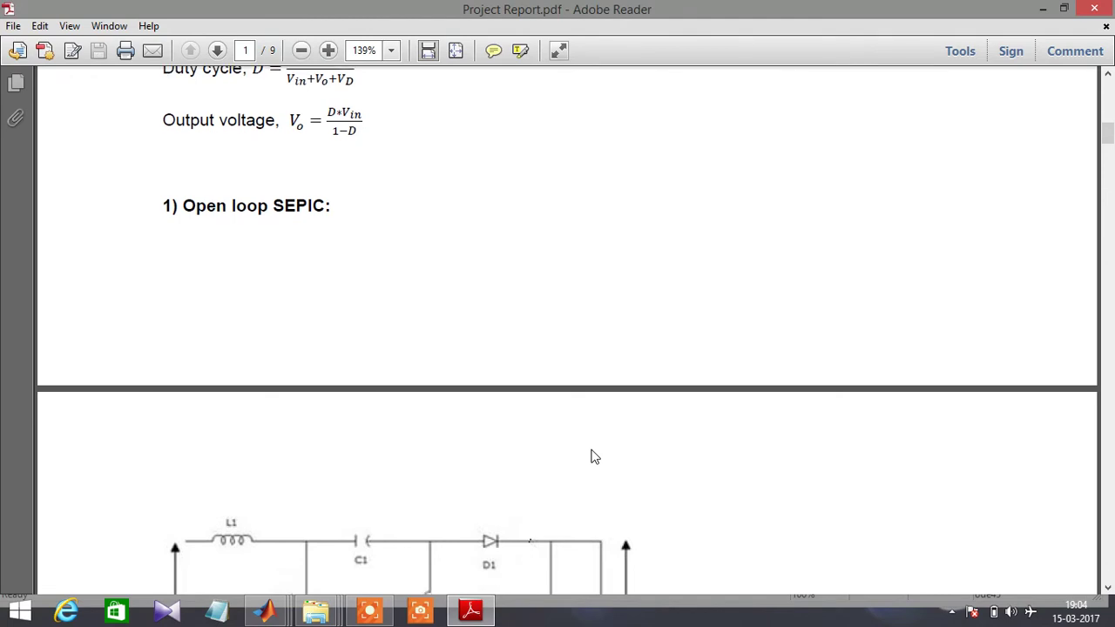
scroll(591, 448, down, 15)
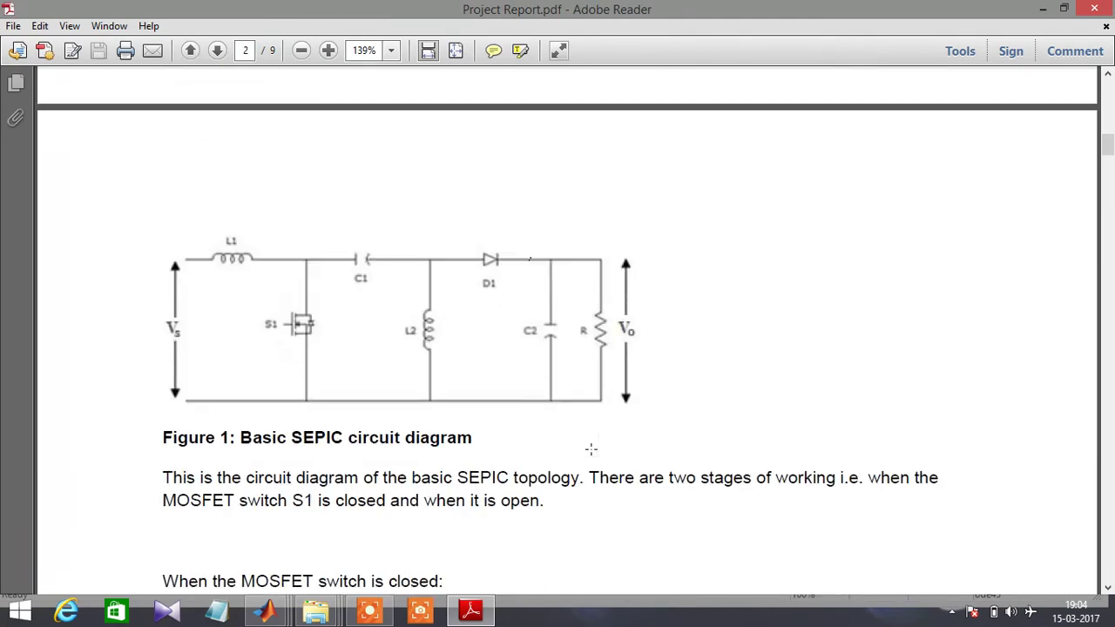
scroll(591, 457, down, 13)
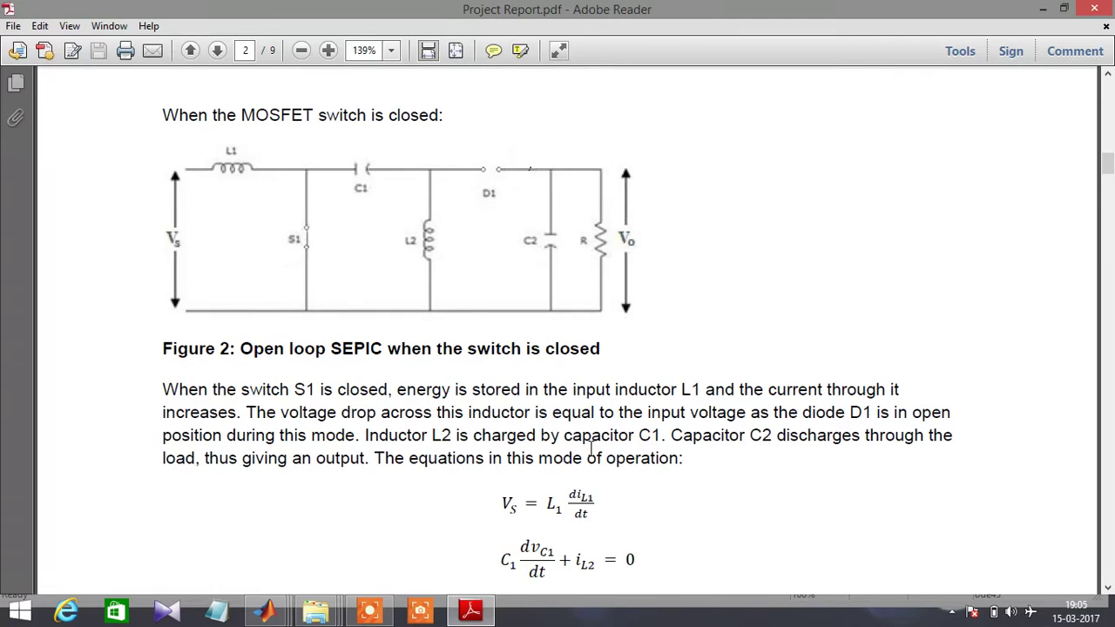
scroll(591, 448, down, 1)
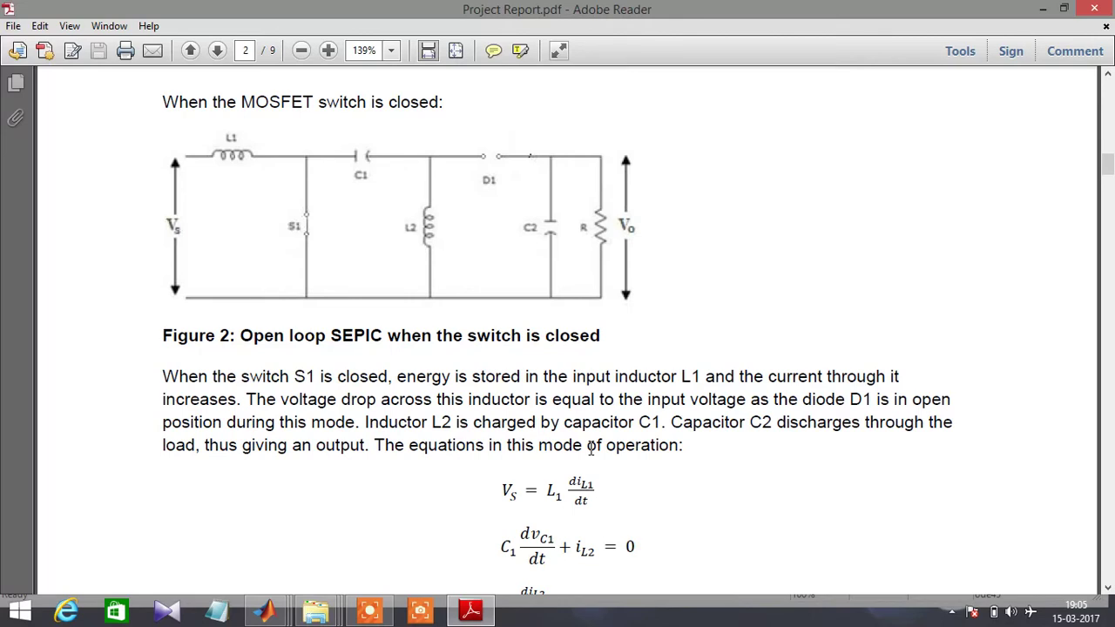
scroll(591, 448, down, 1)
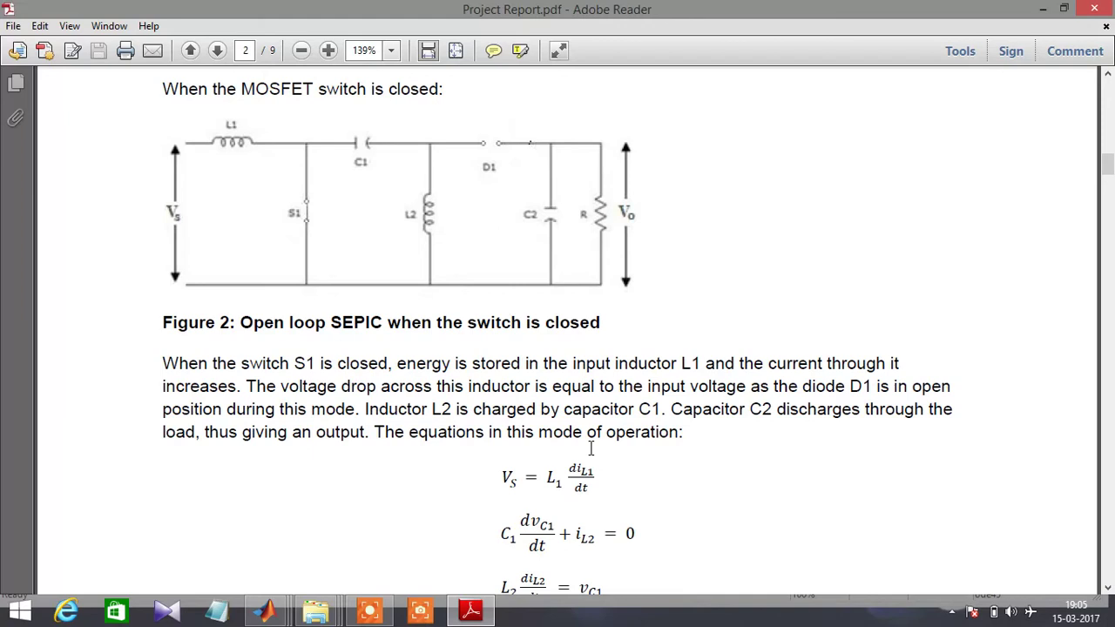
scroll(590, 448, down, 5)
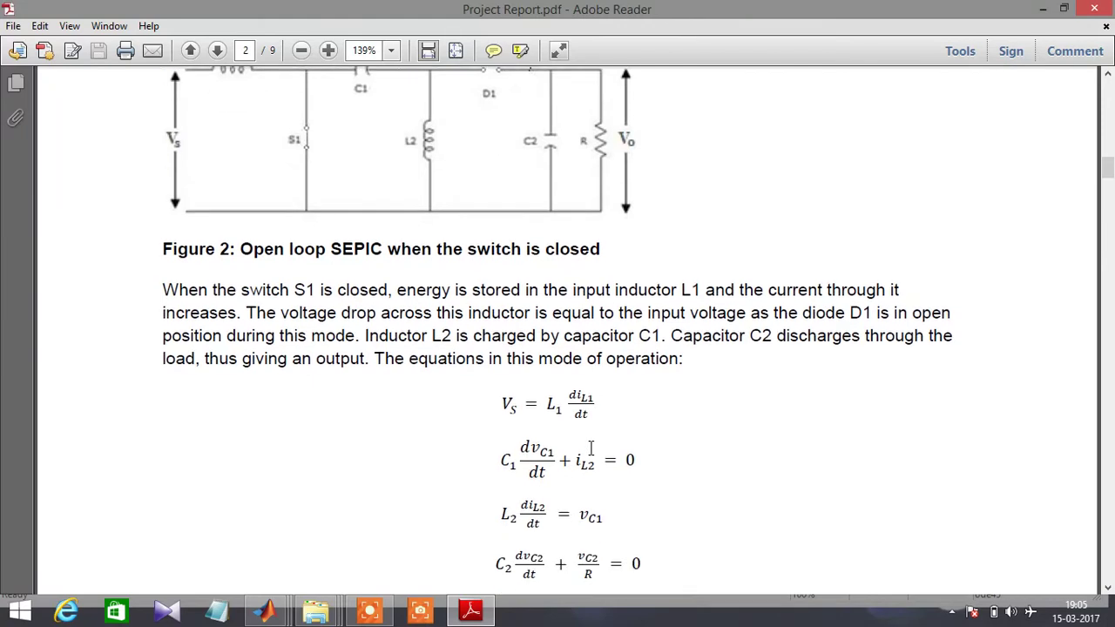
scroll(590, 448, down, 3)
scroll(589, 448, down, 6)
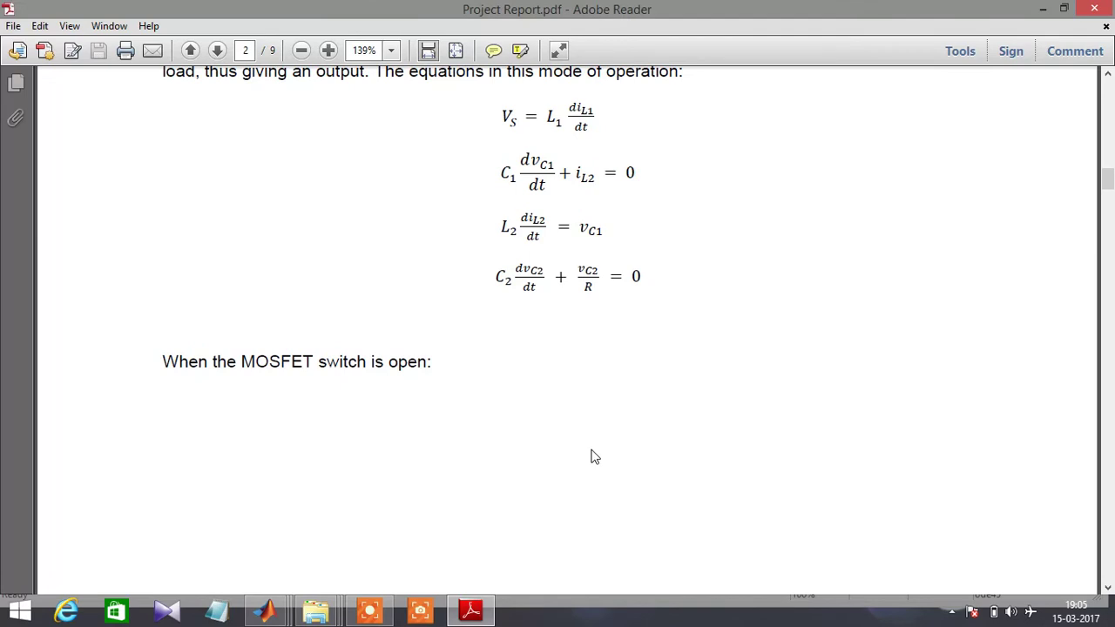
scroll(590, 456, down, 6)
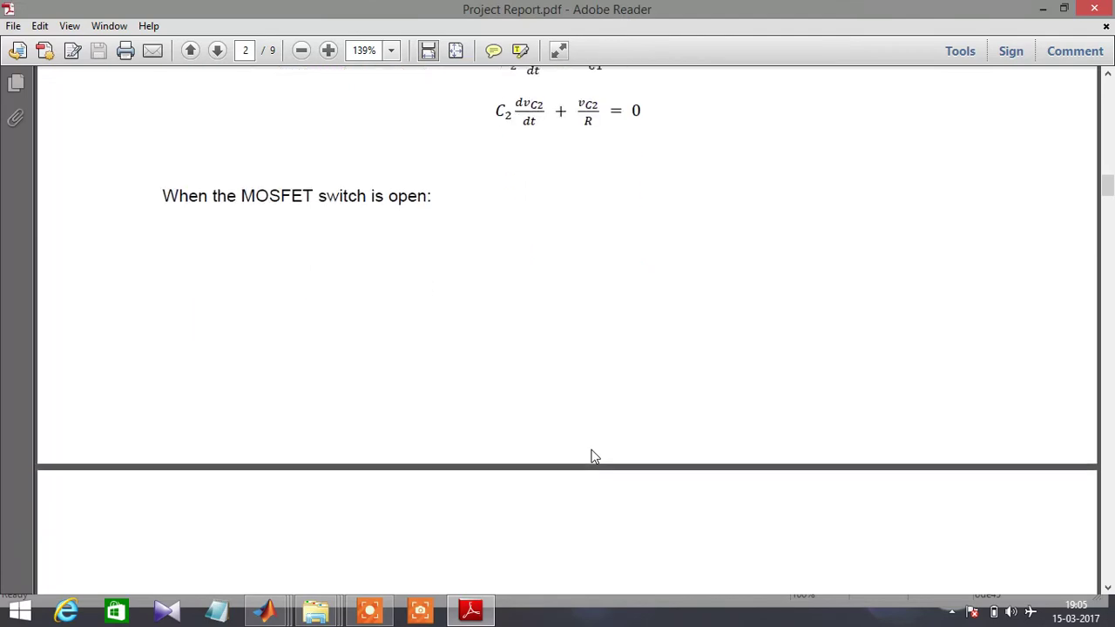
Scroll past Figure 3 and its equations until the MATLAB SIMULINK circuit diagram is fully visible
scroll(591, 453, down, 13)
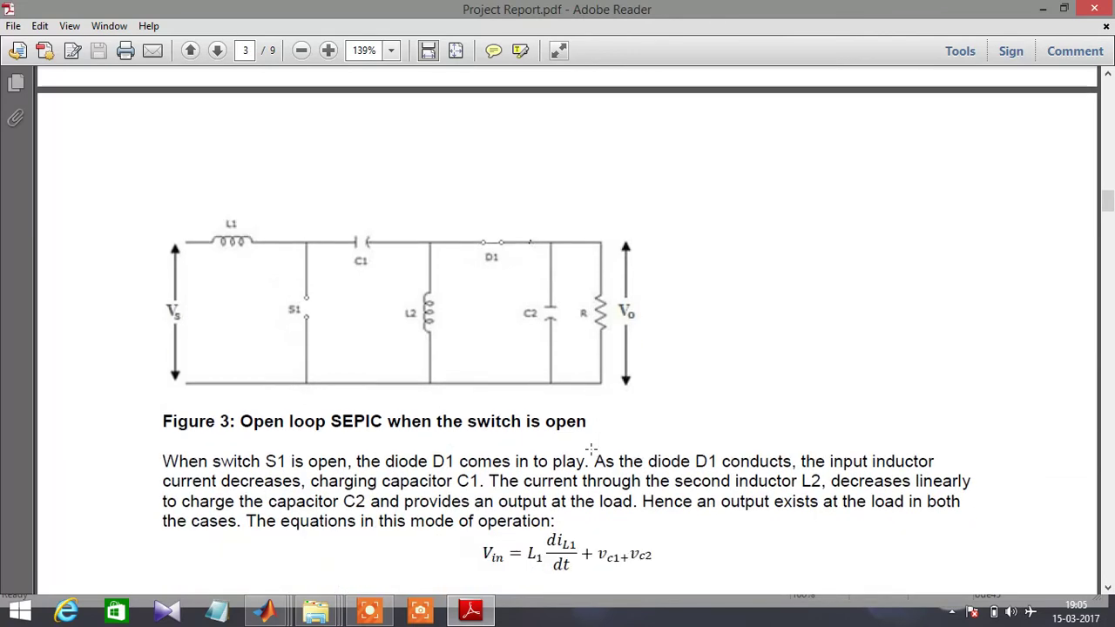
scroll(591, 448, down, 2)
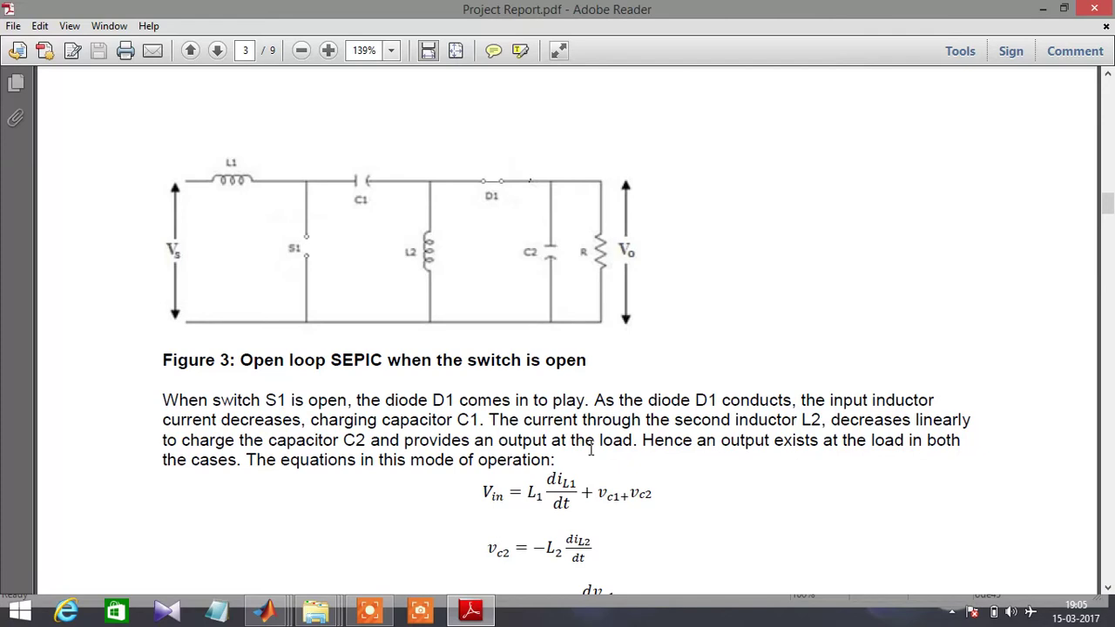
scroll(590, 448, down, 2)
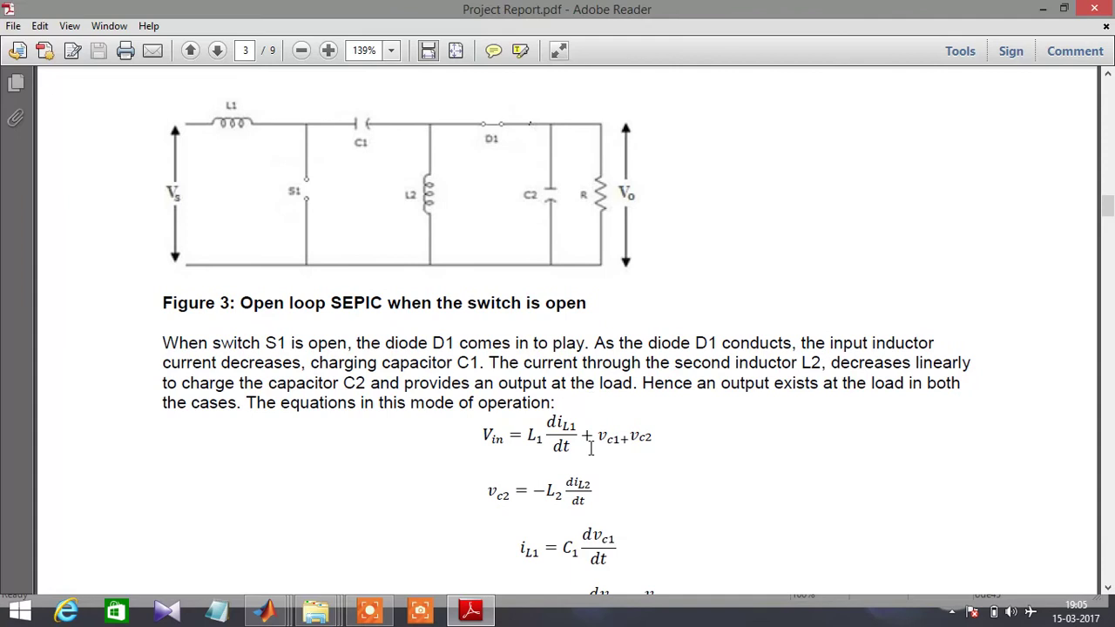
scroll(590, 447, down, 3)
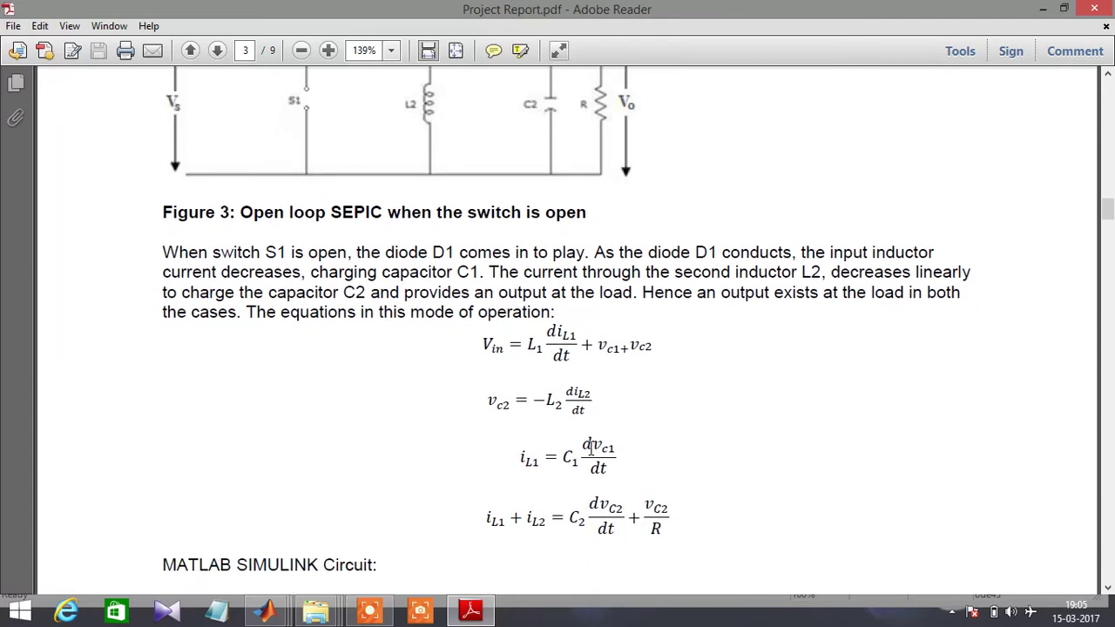
scroll(591, 448, down, 8)
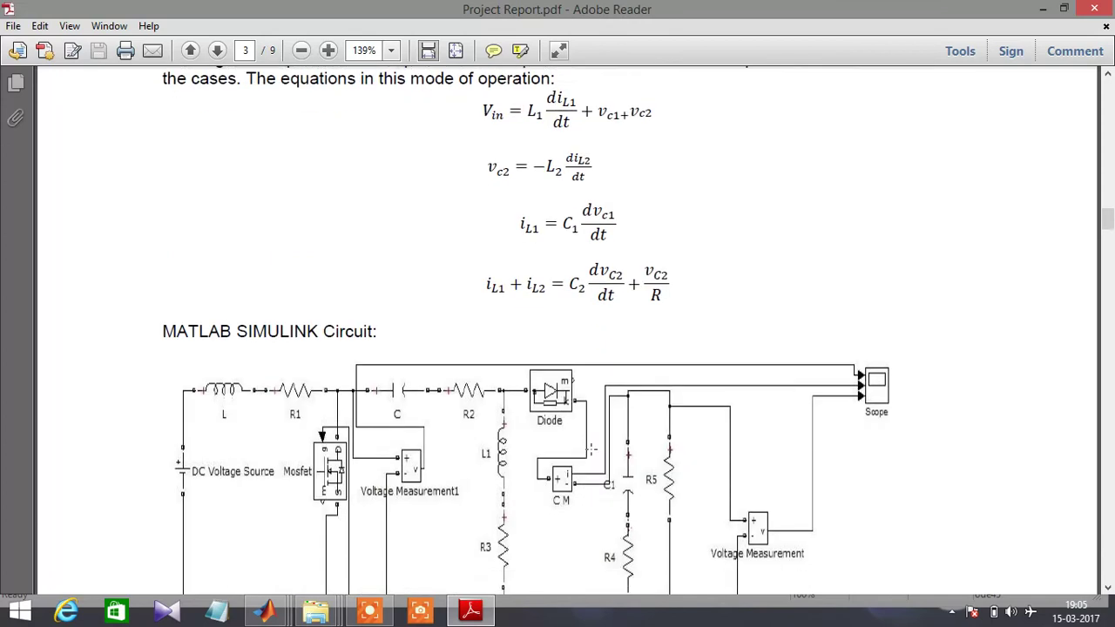
scroll(590, 448, down, 6)
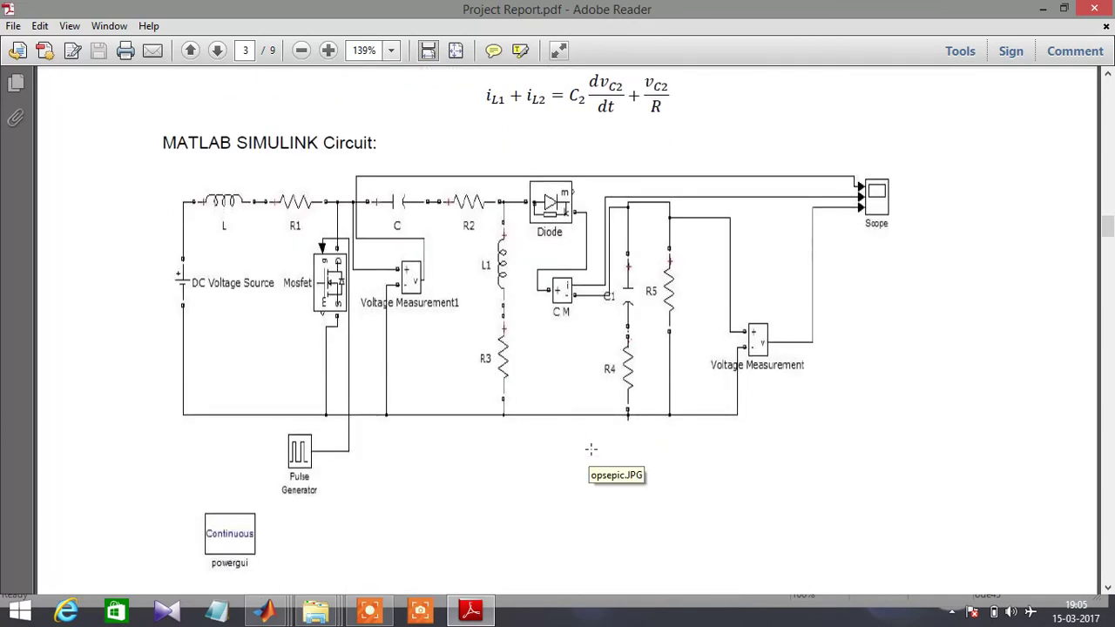
Switch to the Sepic model and confirm the DC source at 10 V, L at 150e-6 H, and R1 at 0.07 Ω
click(265, 612)
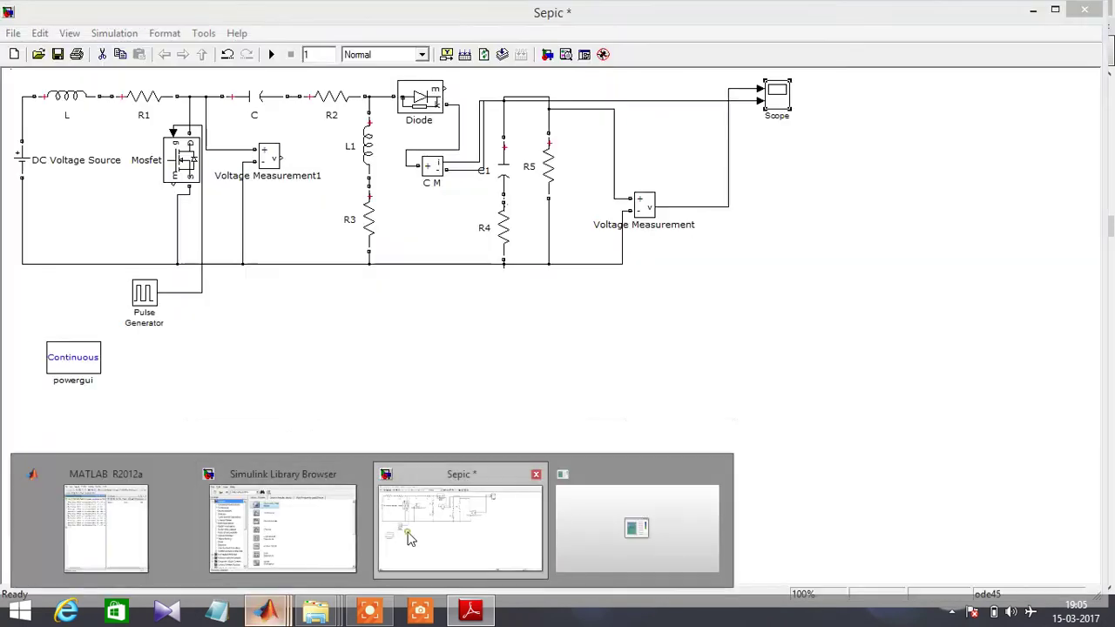
click(395, 520)
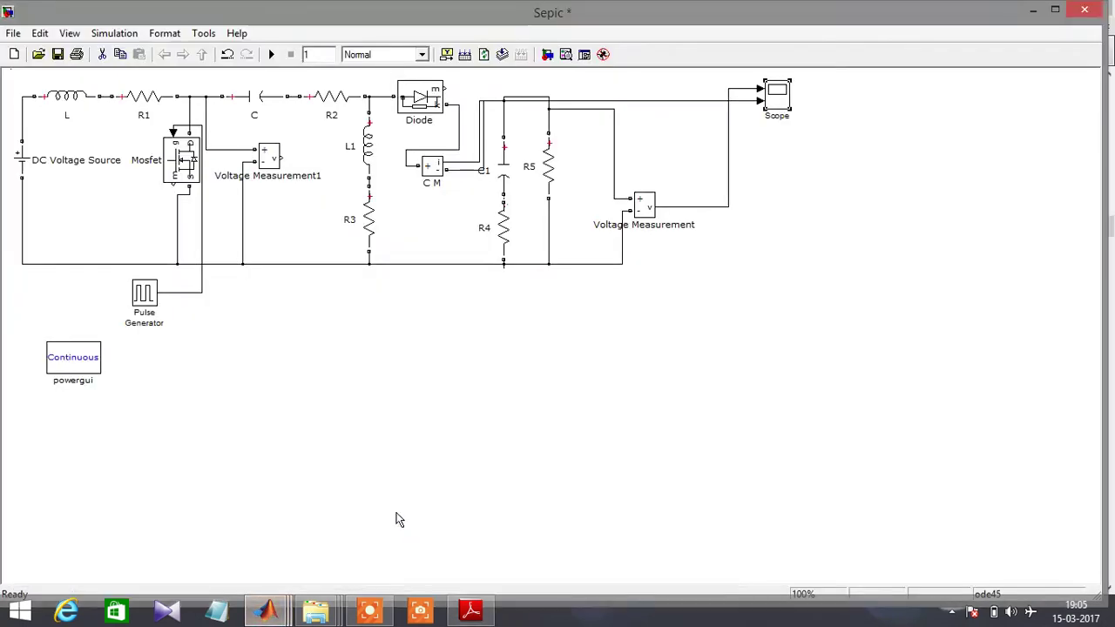
double_click(25, 164)
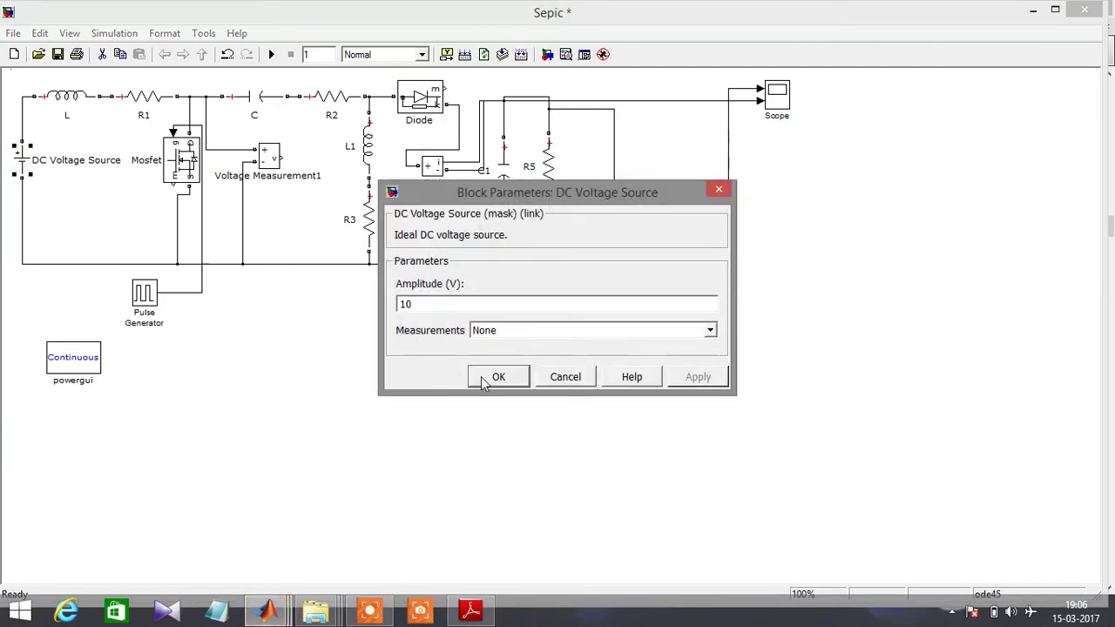
click(498, 372)
double_click(78, 100)
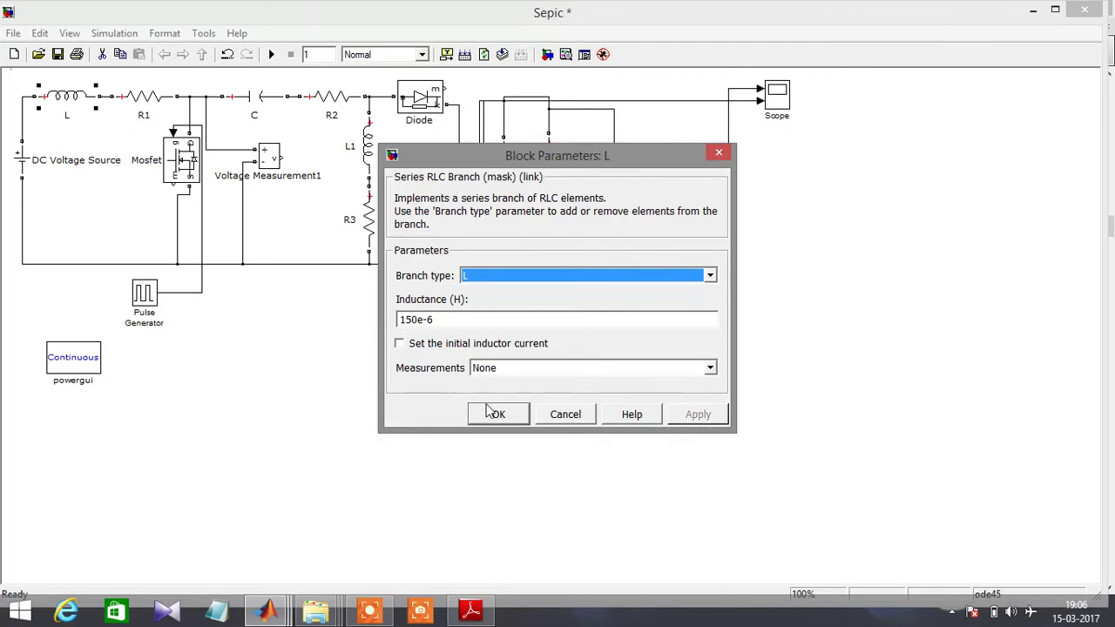
click(494, 415)
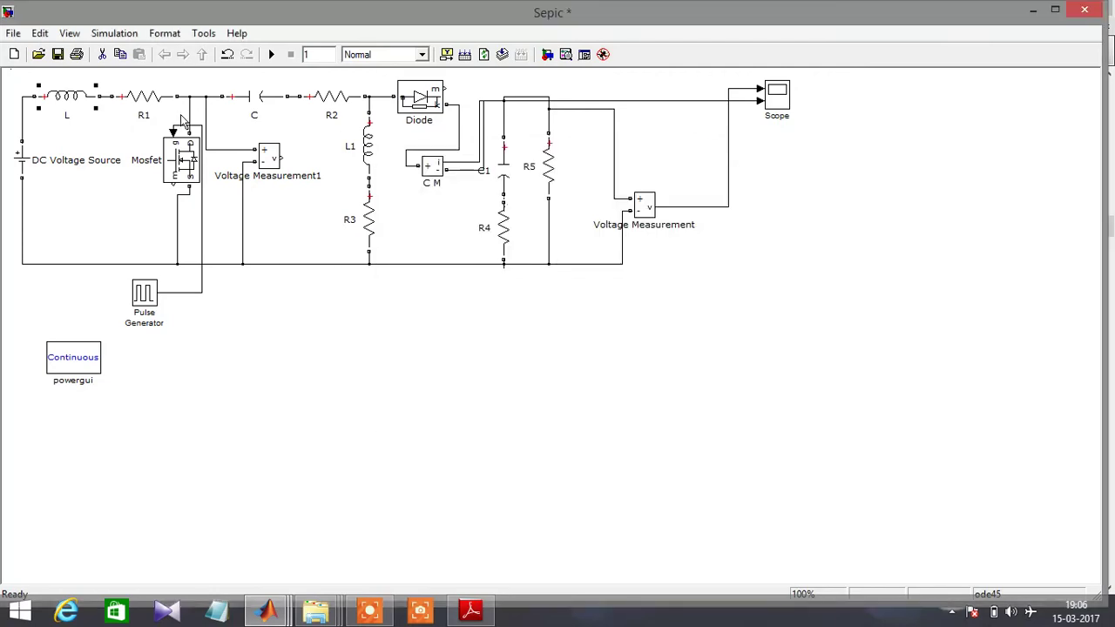
double_click(146, 100)
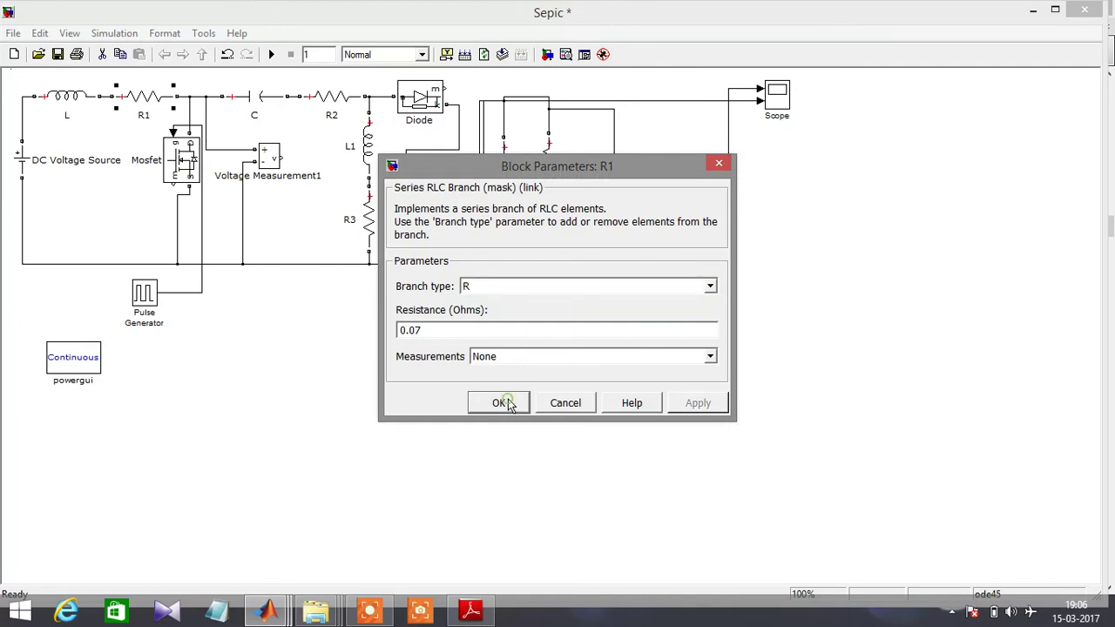
click(498, 405)
Check capacitor C at 100e-6 F, R2 at 0.008 Ω, inductor L1, and R3 at 0.07 Ω
double_click(270, 98)
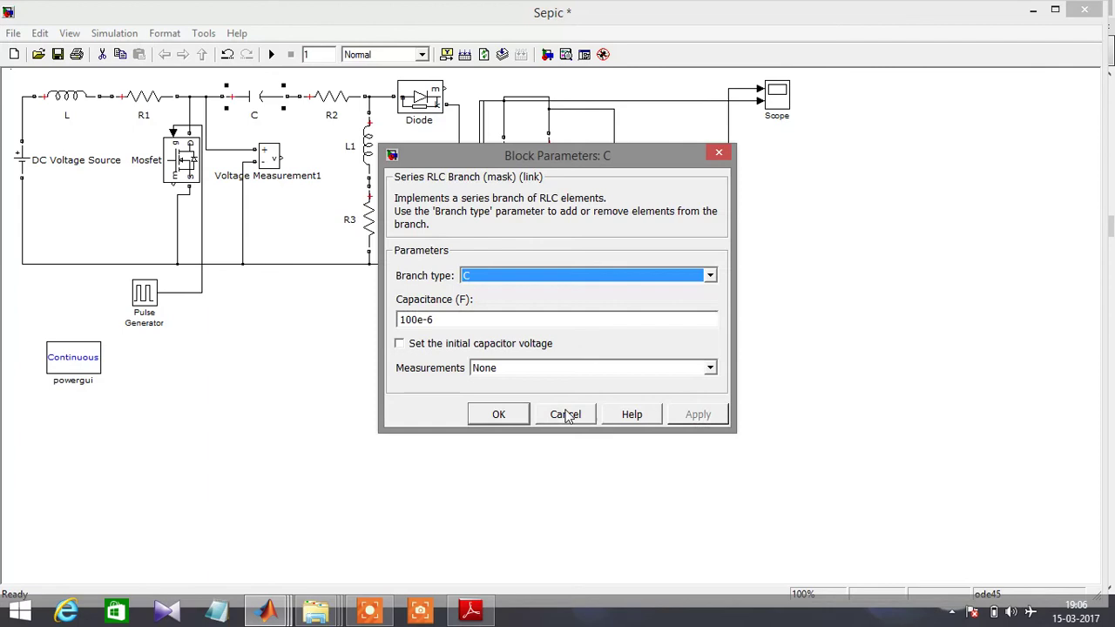
click(498, 415)
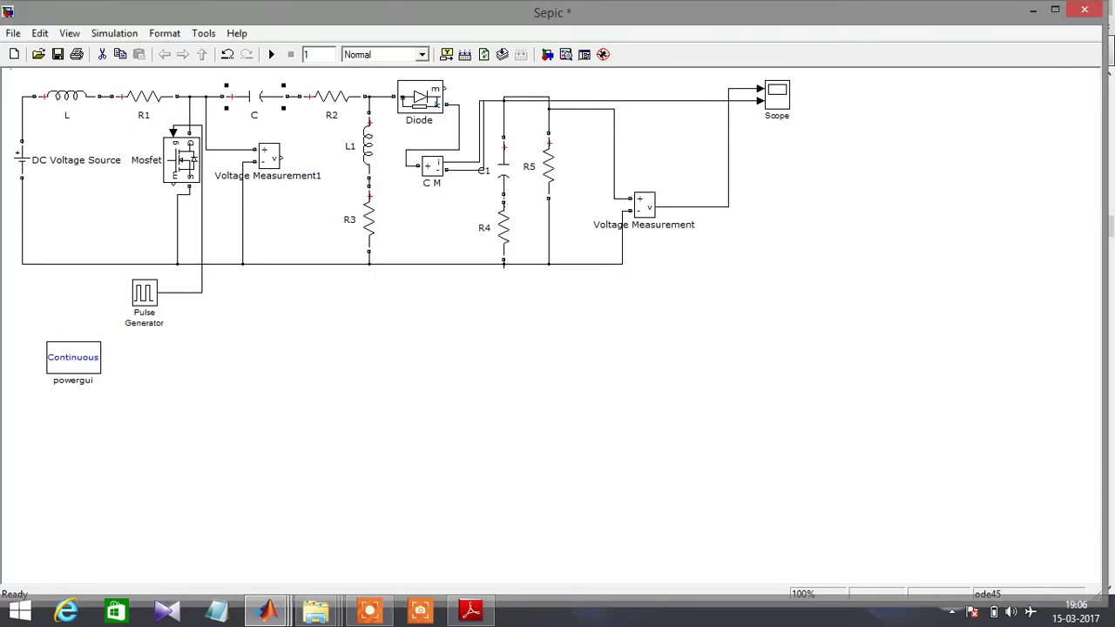
double_click(335, 97)
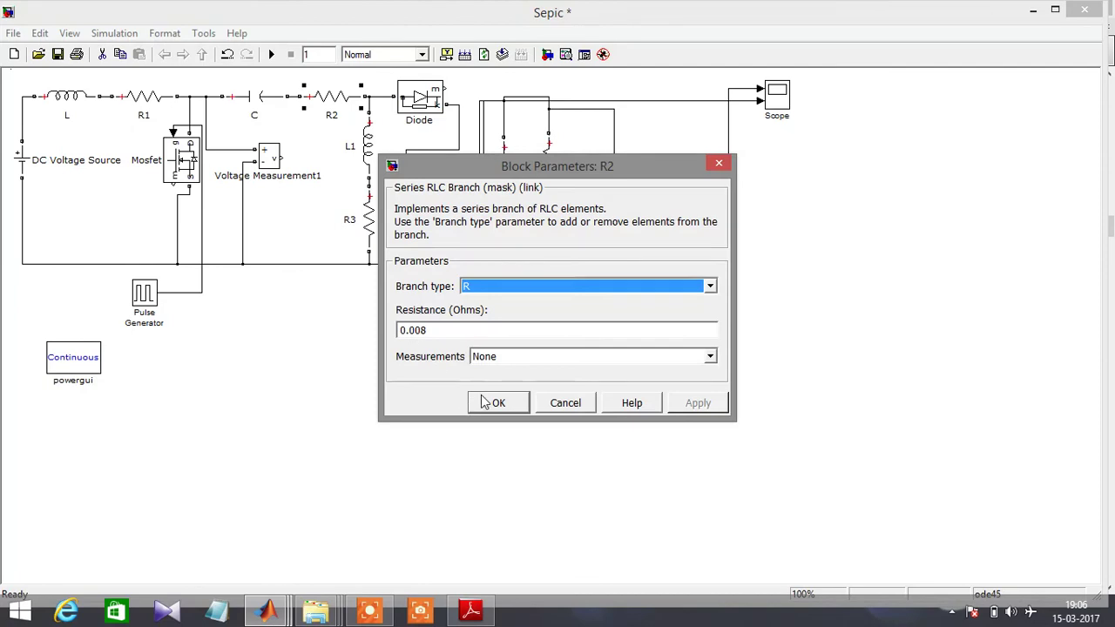
click(485, 402)
double_click(372, 158)
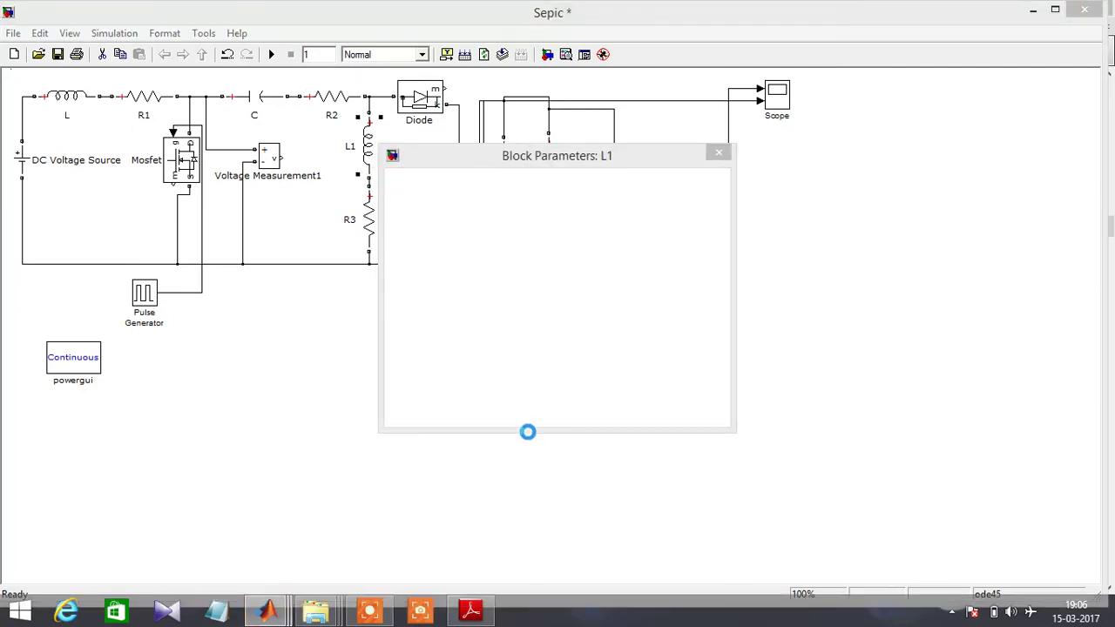
click(517, 415)
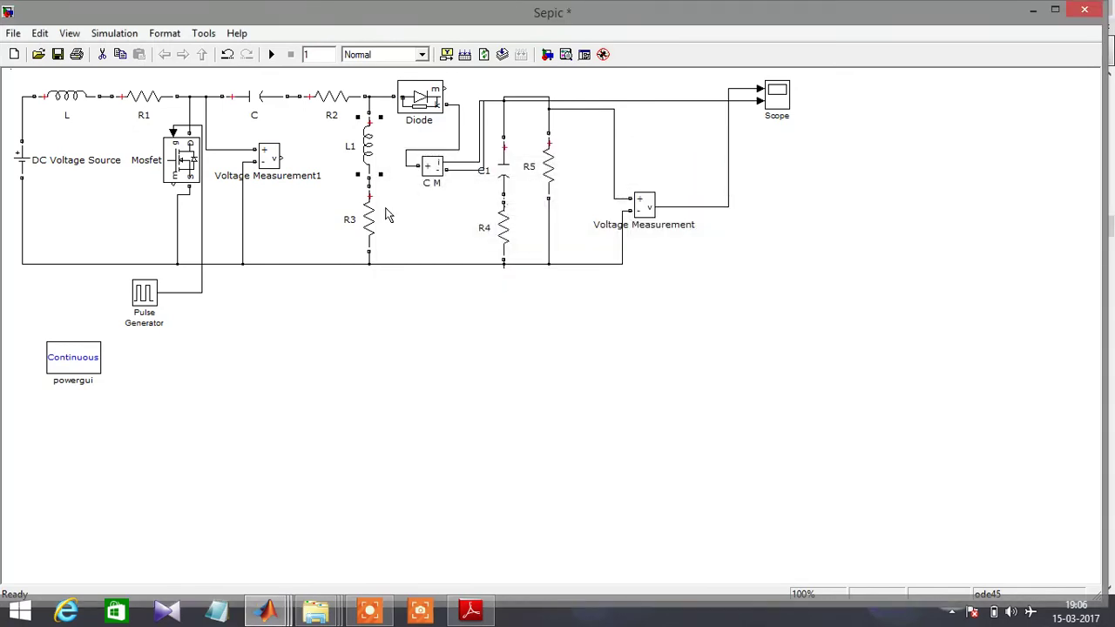
click(376, 219)
double_click(376, 220)
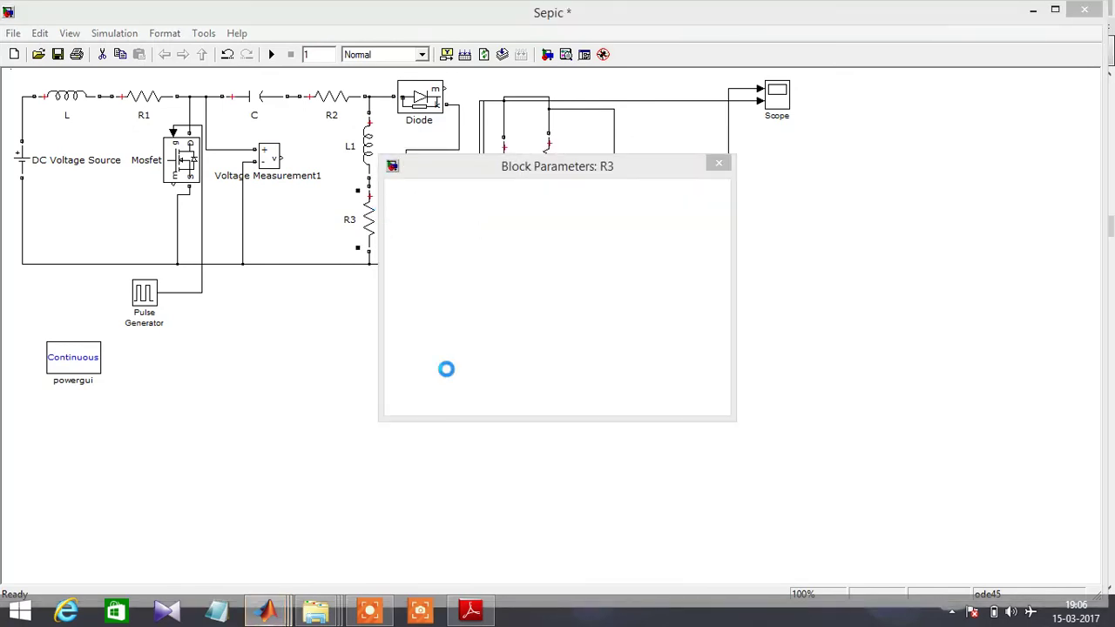
click(498, 401)
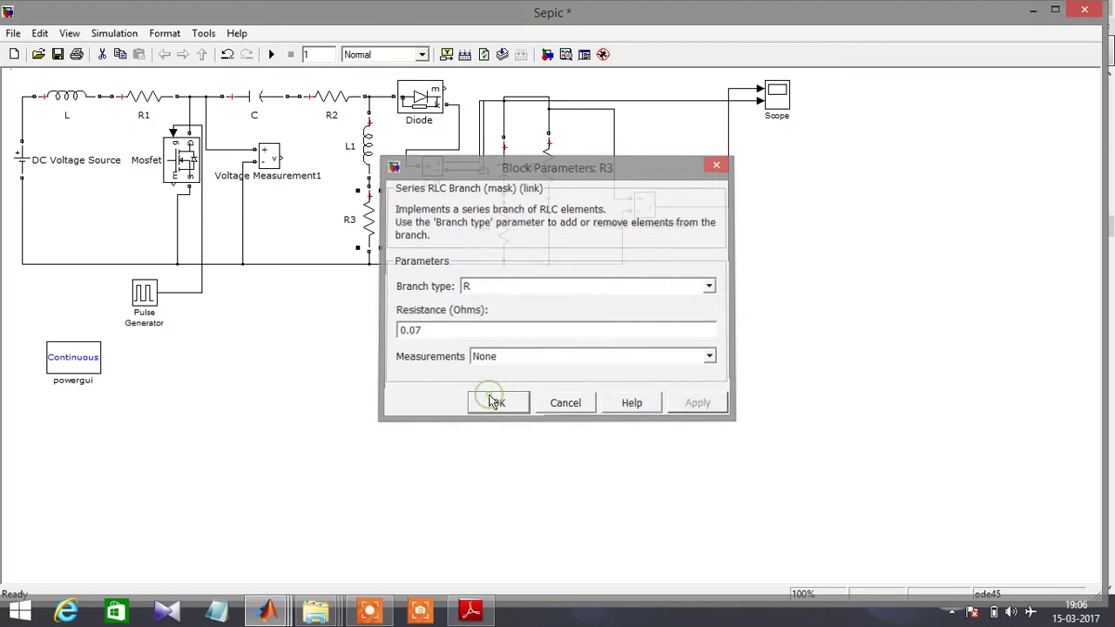
Check capacitor C1 at 100e-6 F, resistor R4, and R5 at 10 Ω
double_click(516, 179)
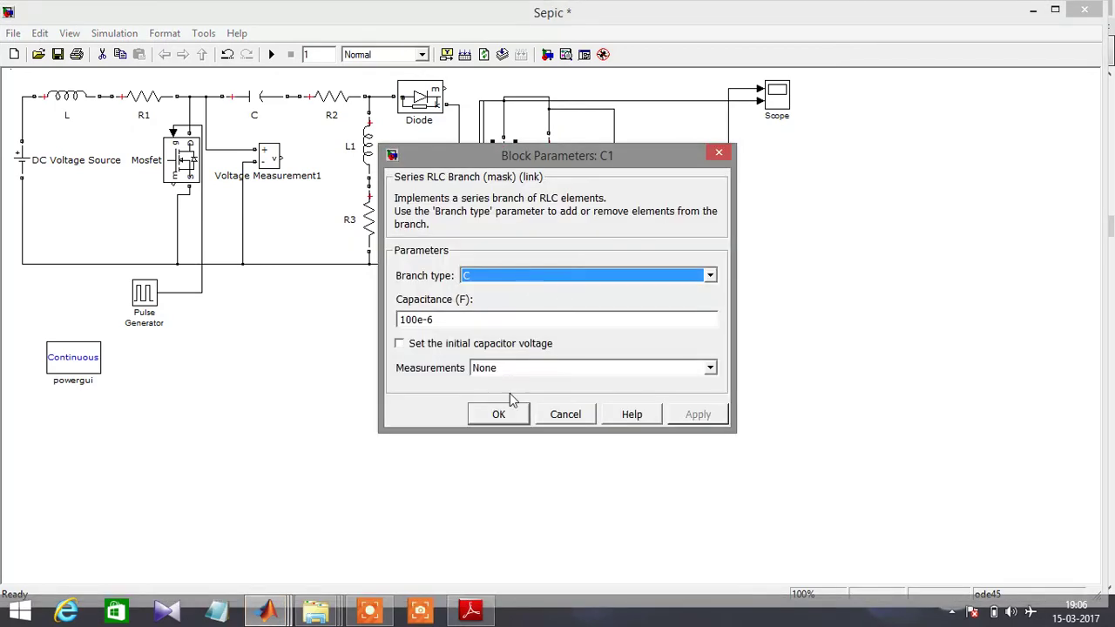
click(498, 414)
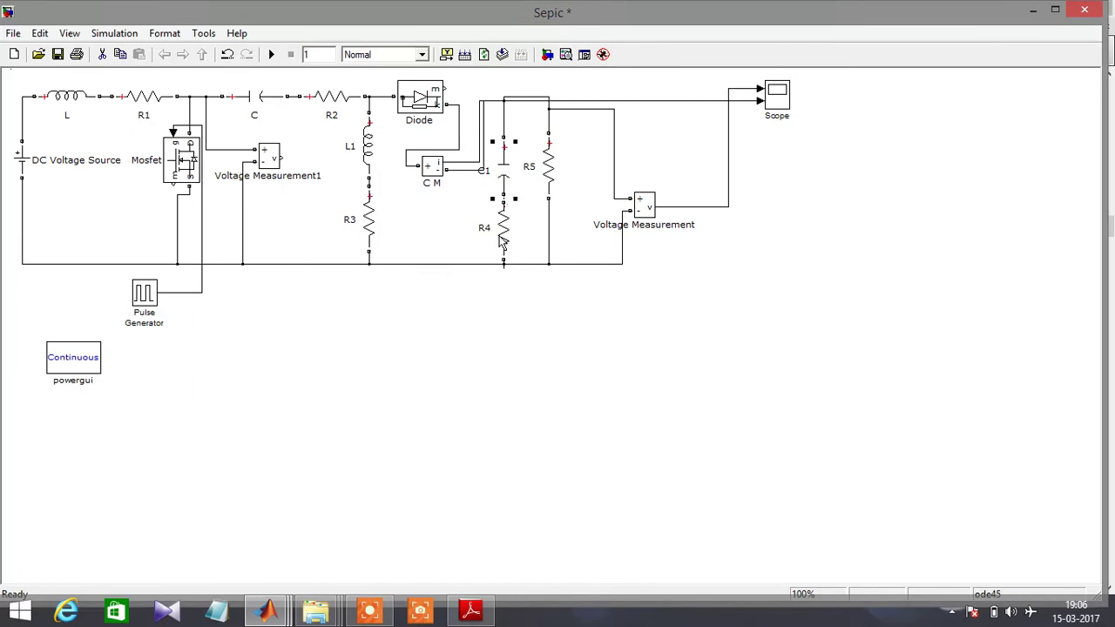
double_click(499, 233)
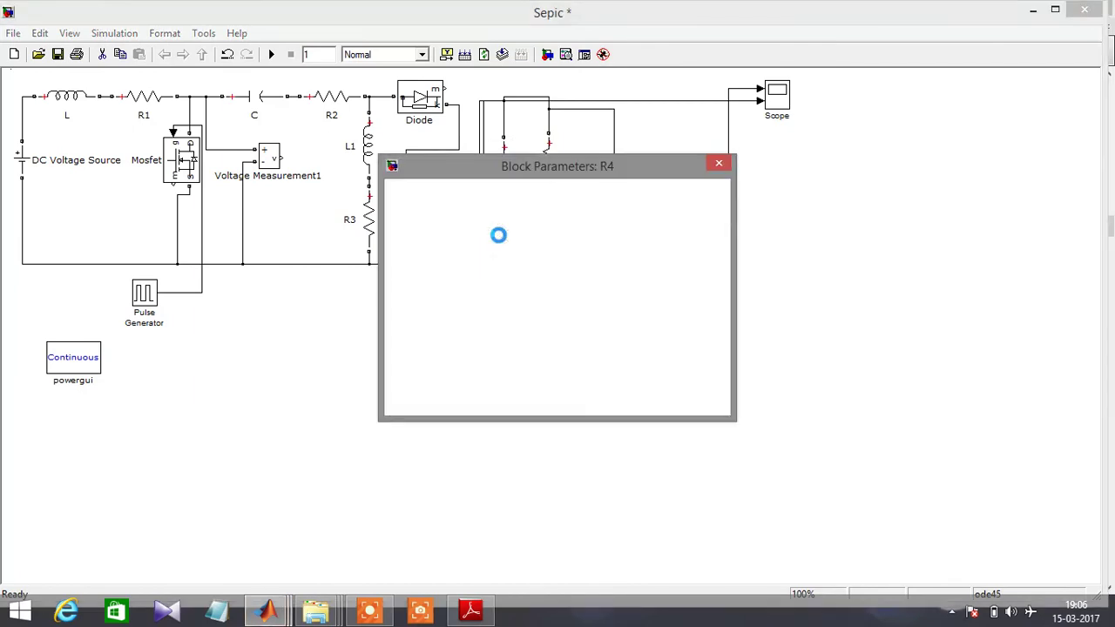
click(498, 402)
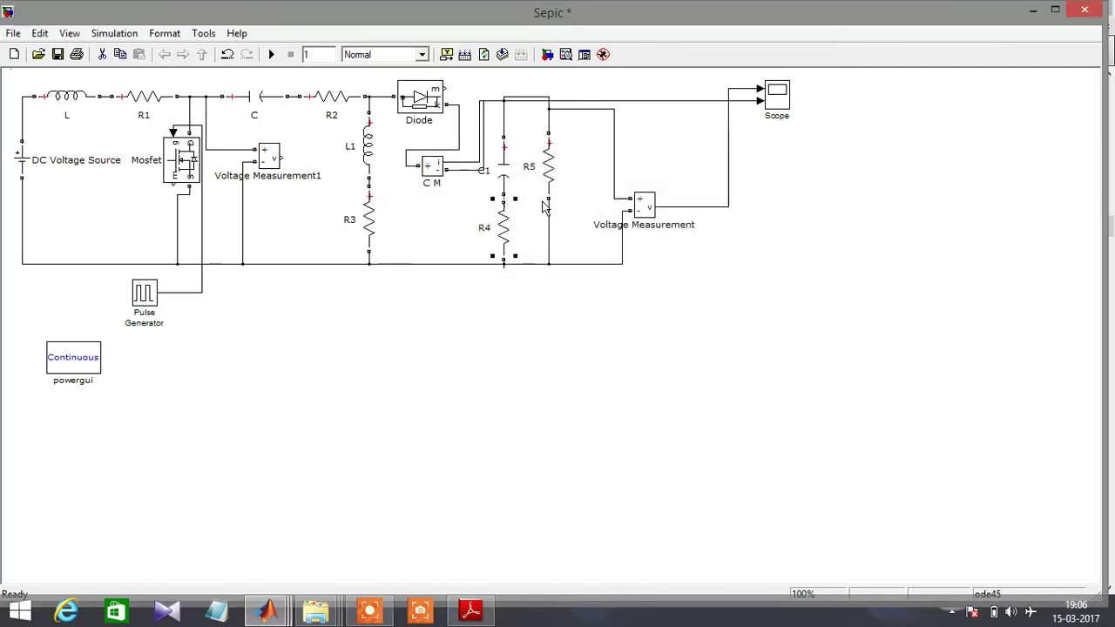
double_click(547, 184)
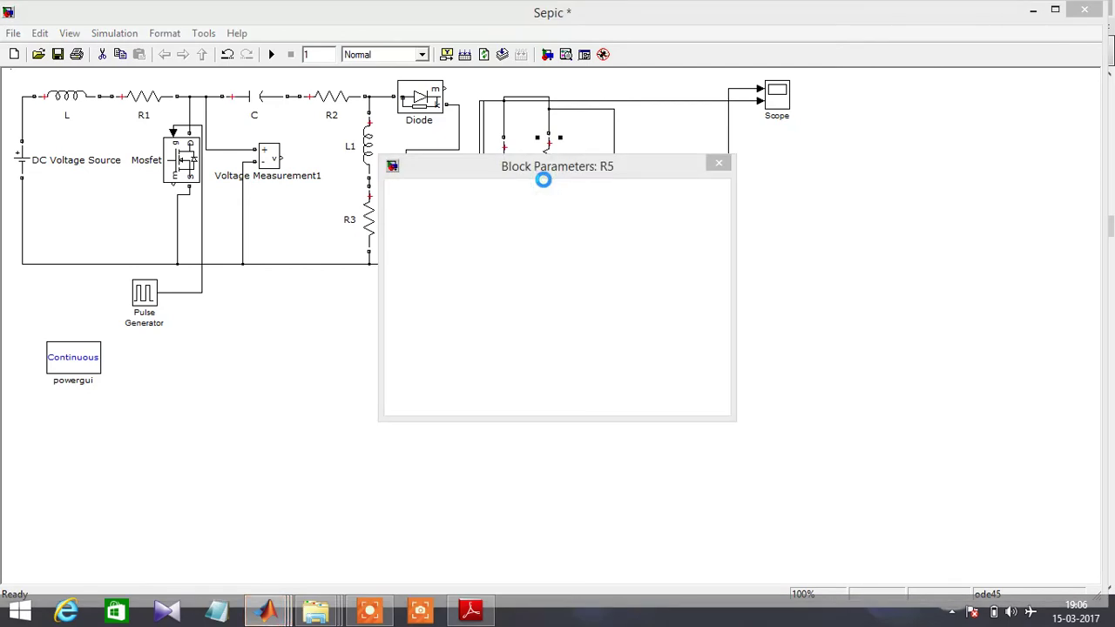
click(497, 401)
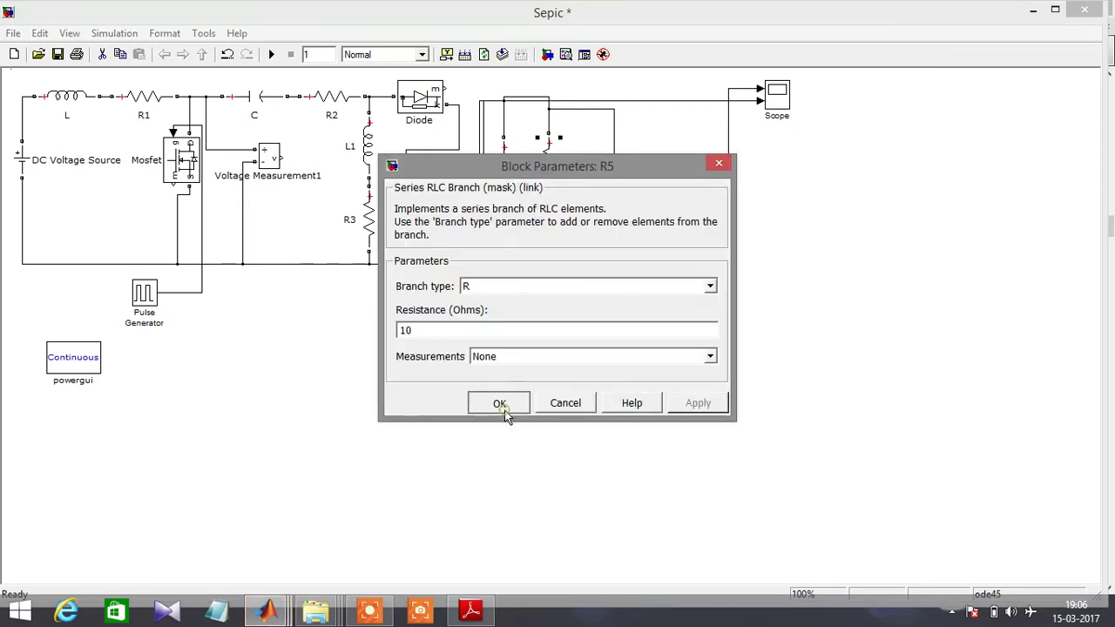
Confirm the Pulse Generator at amplitude 10, period 1/50000, 50% width, and the DC source at 10 V
double_click(143, 294)
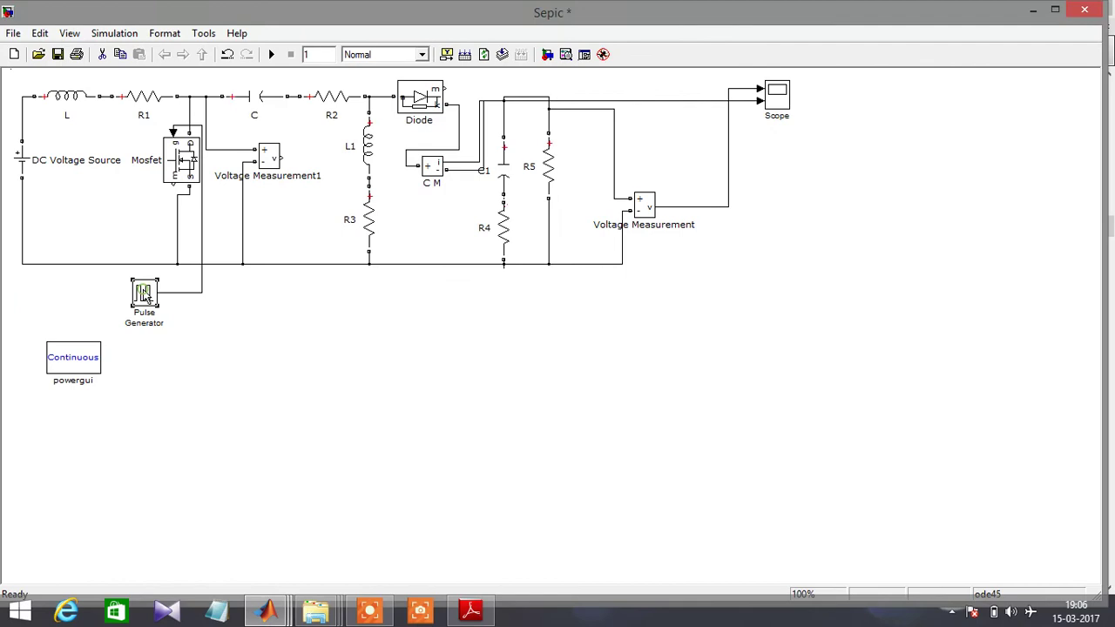
scroll(513, 416, down, 3)
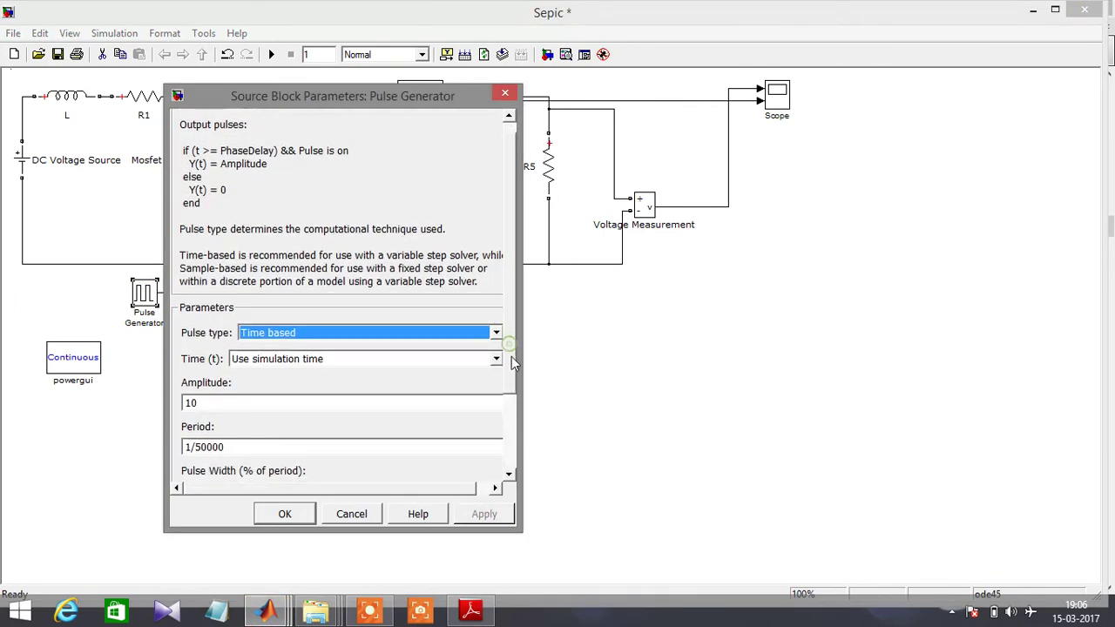
scroll(513, 418, down, 2)
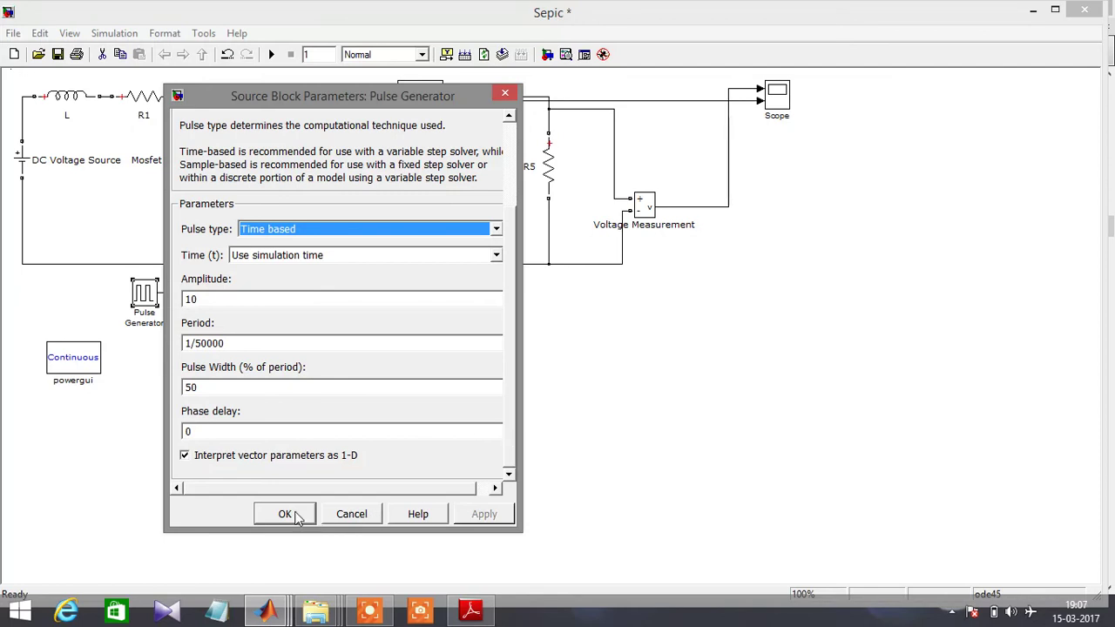
click(286, 514)
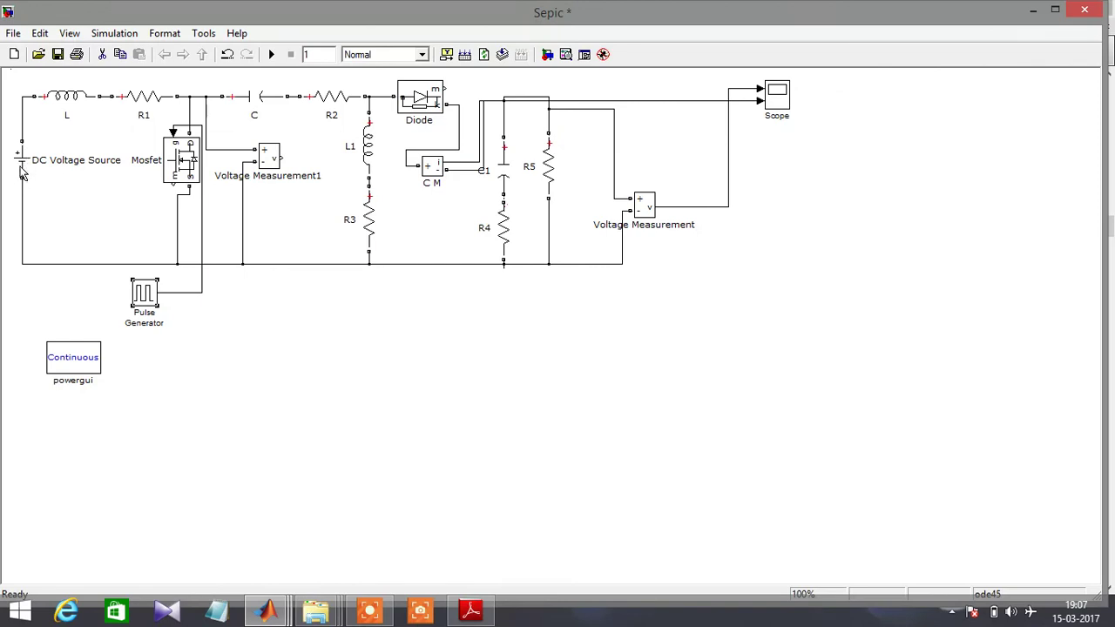
double_click(21, 160)
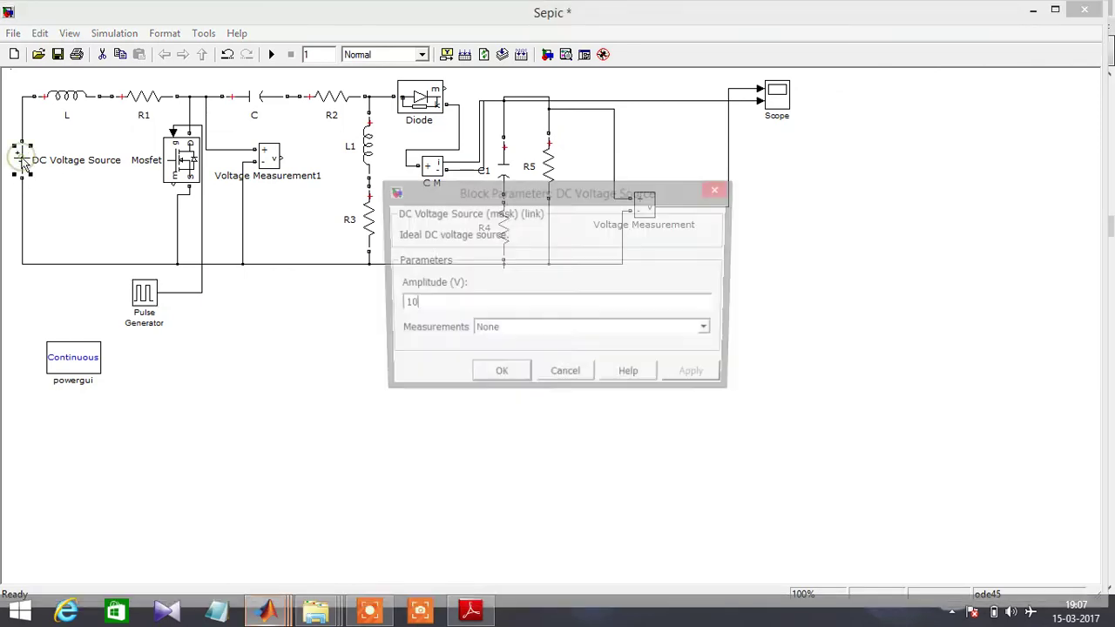
click(479, 377)
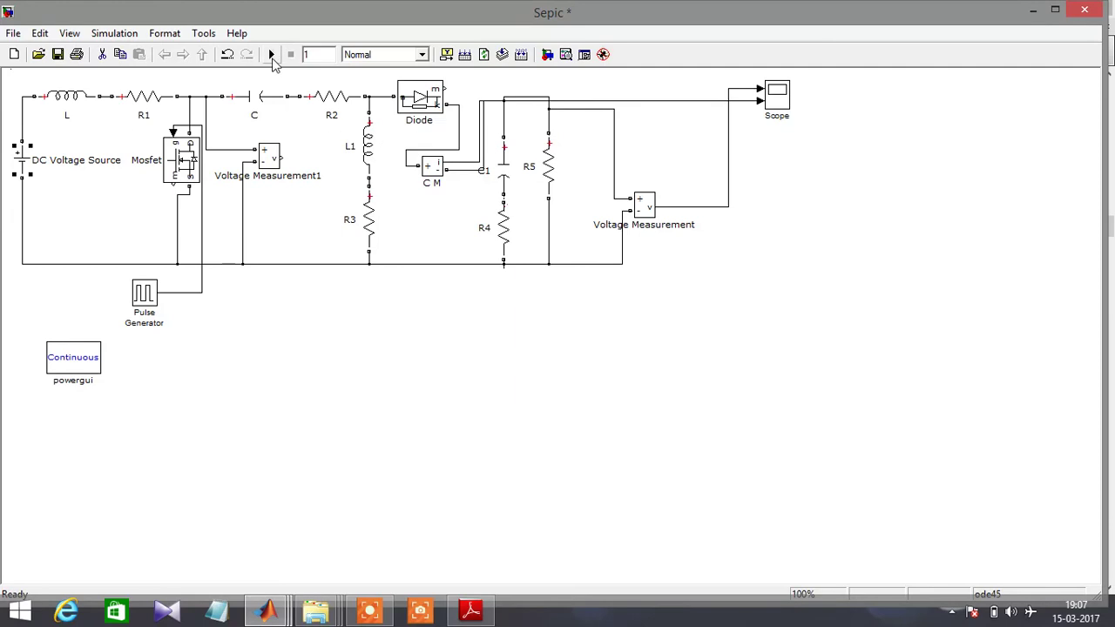
Run the Sepic model simulation, then stop it after it has run for a while
click(271, 55)
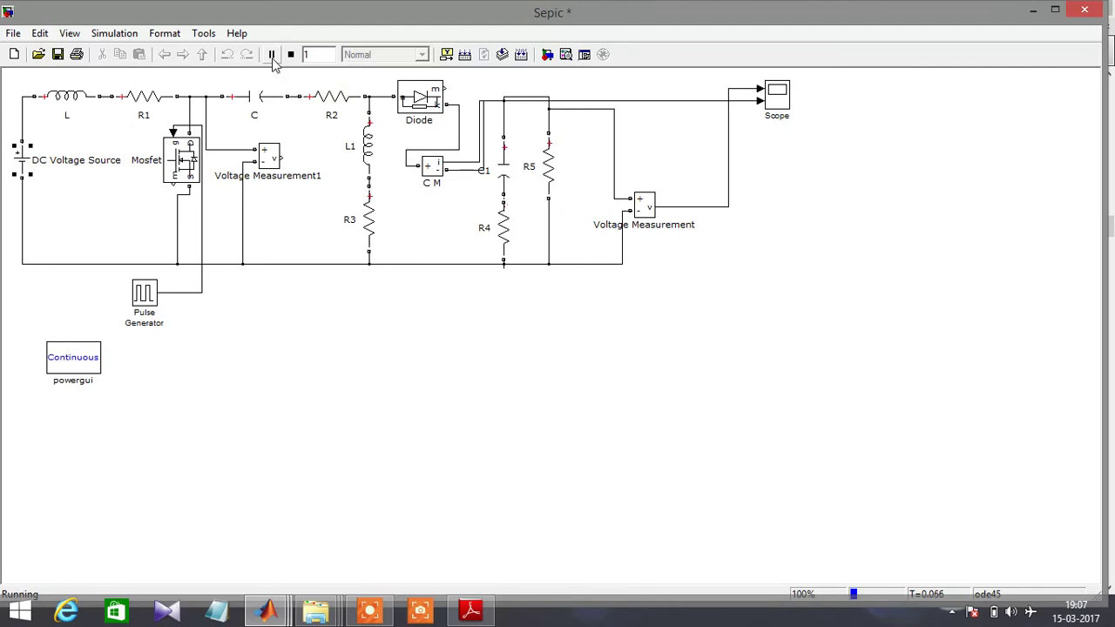
click(291, 54)
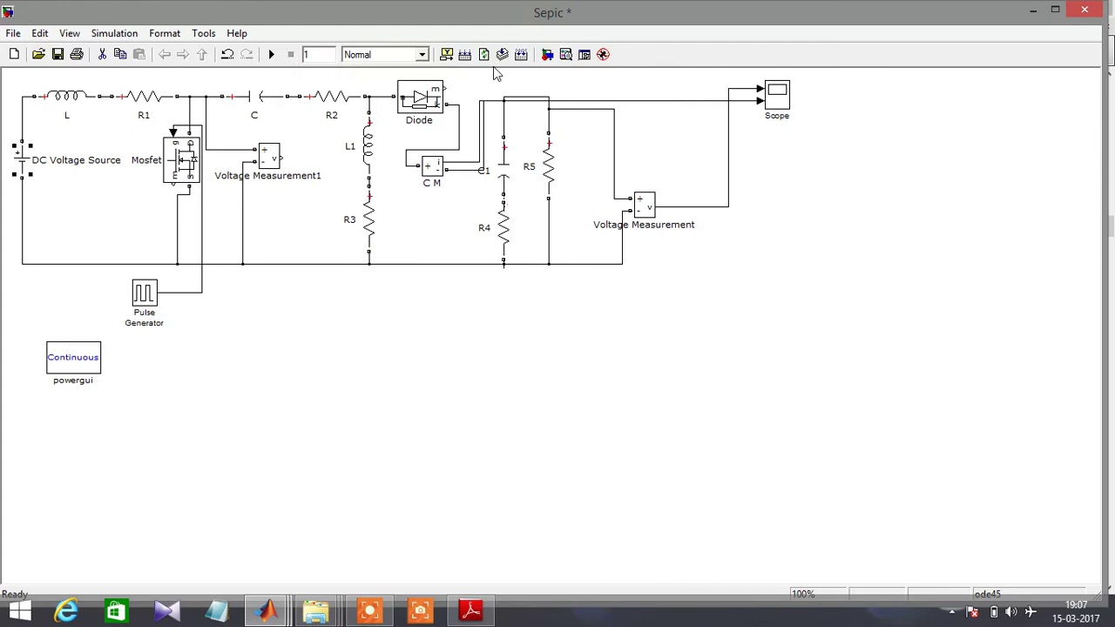
Open the Scope, autoscale, and zoom to show 9.58–9.69 V voltage ripple and 0–2.6 A current pulses
double_click(775, 96)
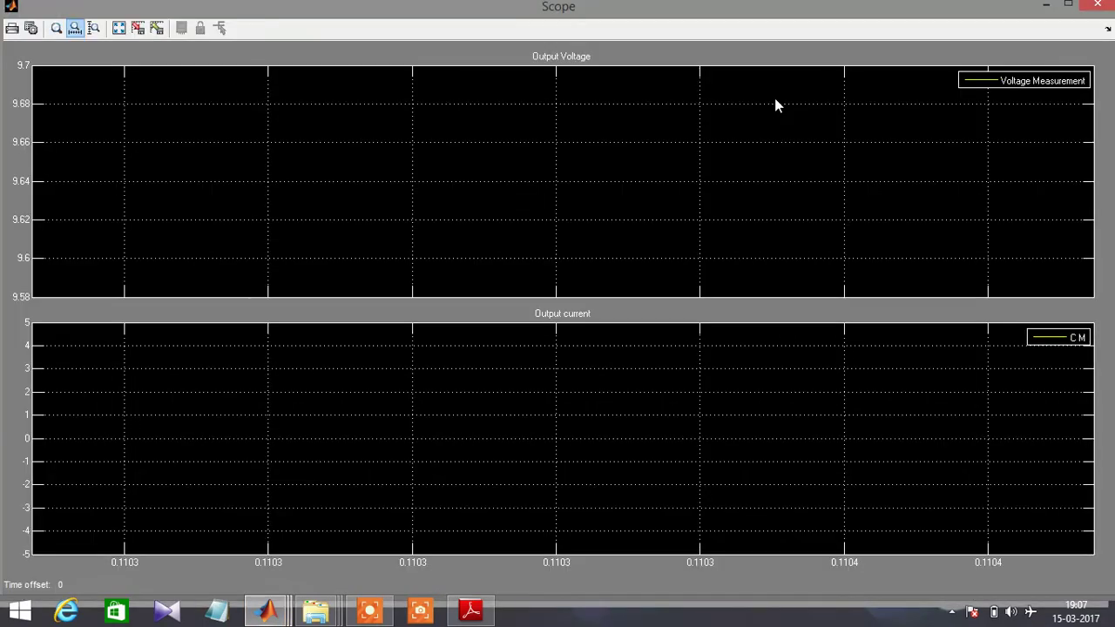
right_click(435, 144)
click(443, 164)
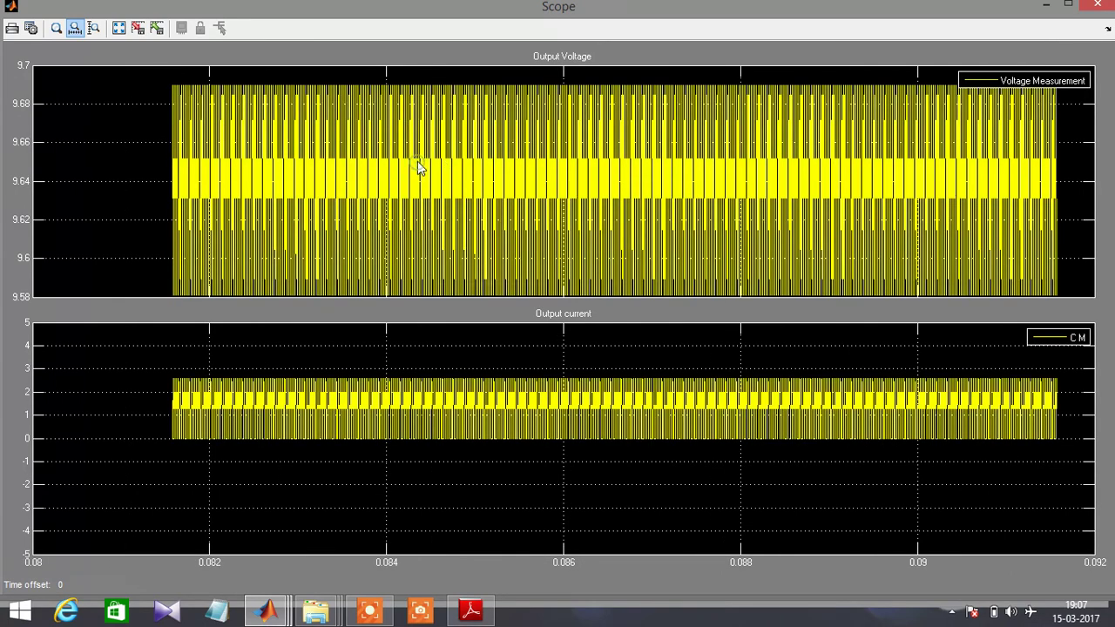
click(419, 162)
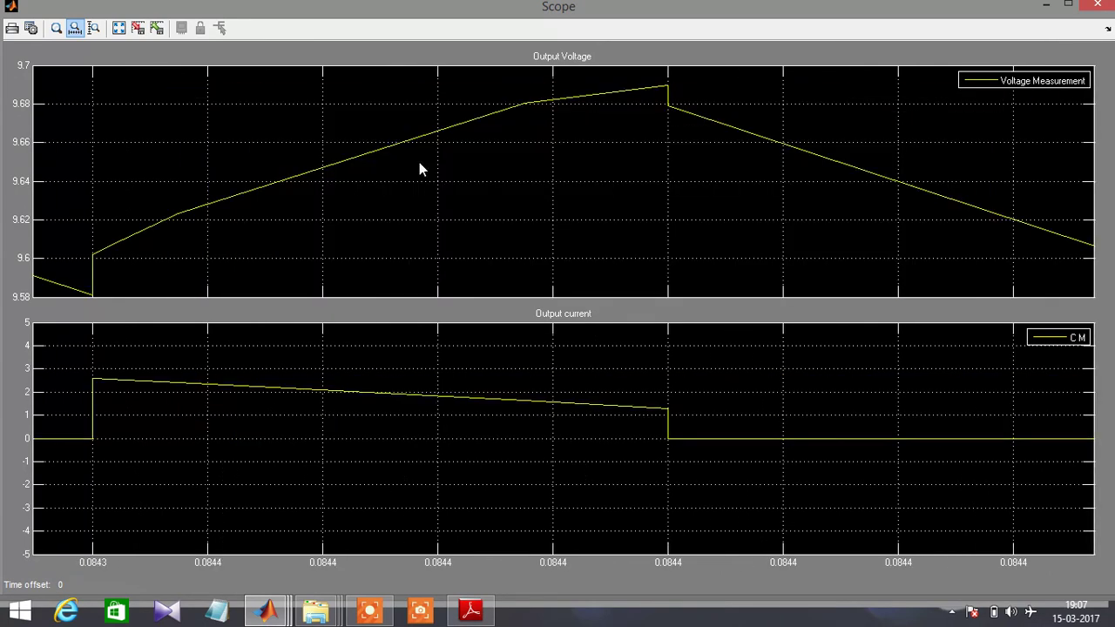
right_click(419, 162)
click(426, 175)
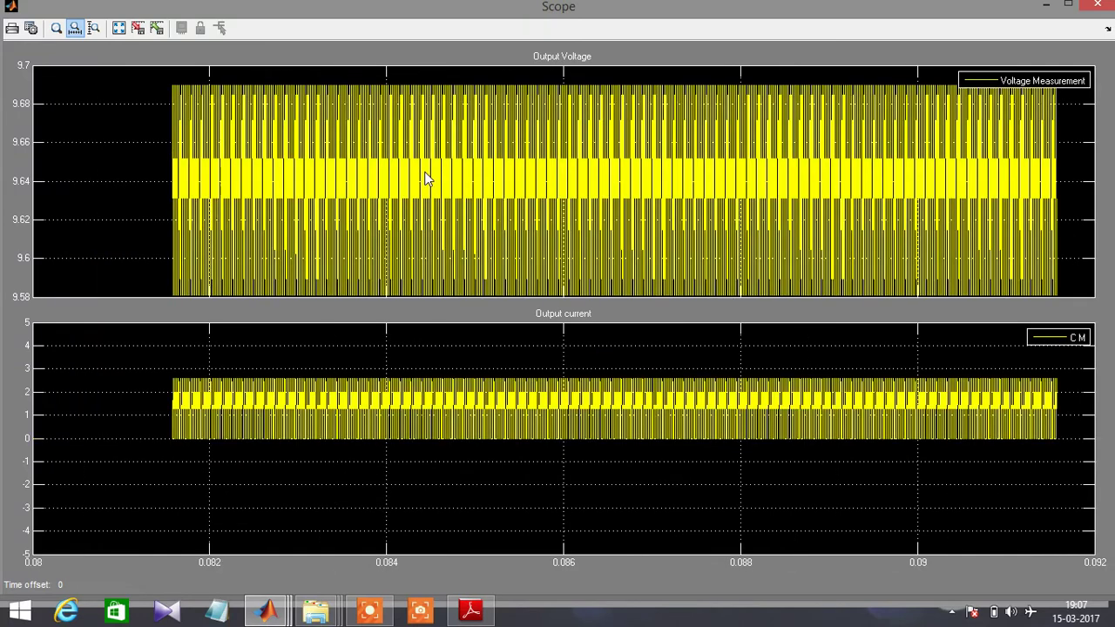
click(430, 176)
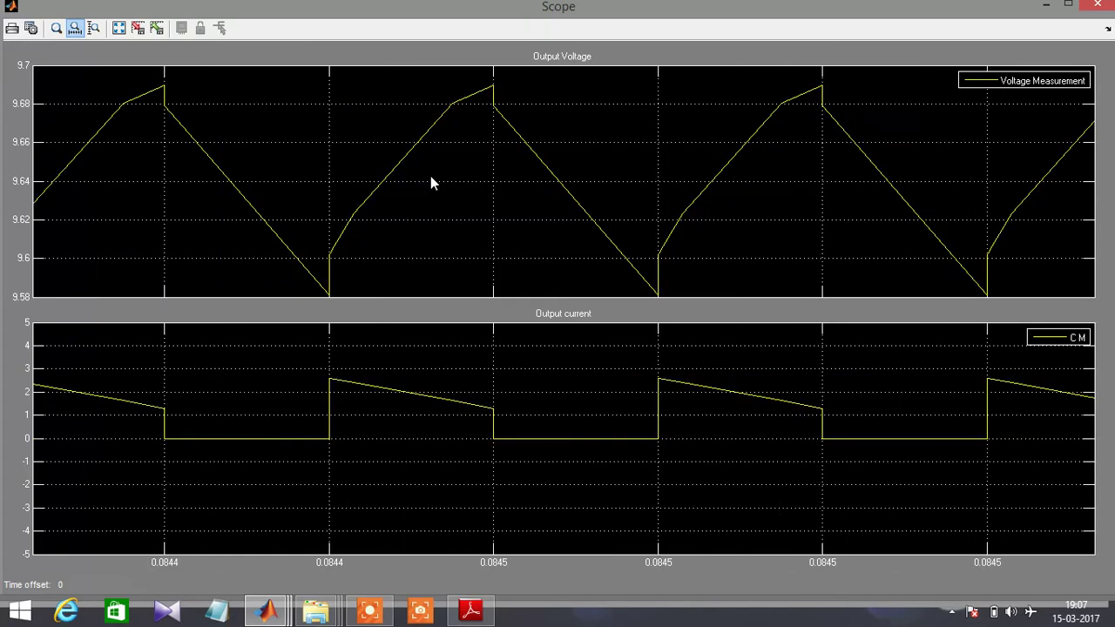
Close the Scope window displaying the output voltage and current waveforms
click(1101, 6)
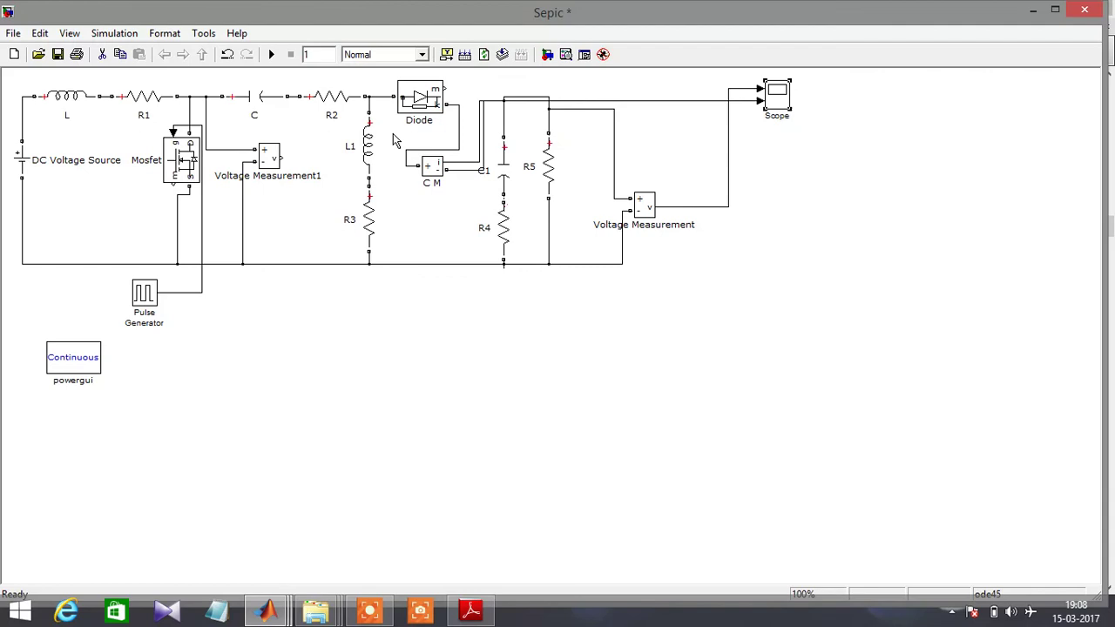